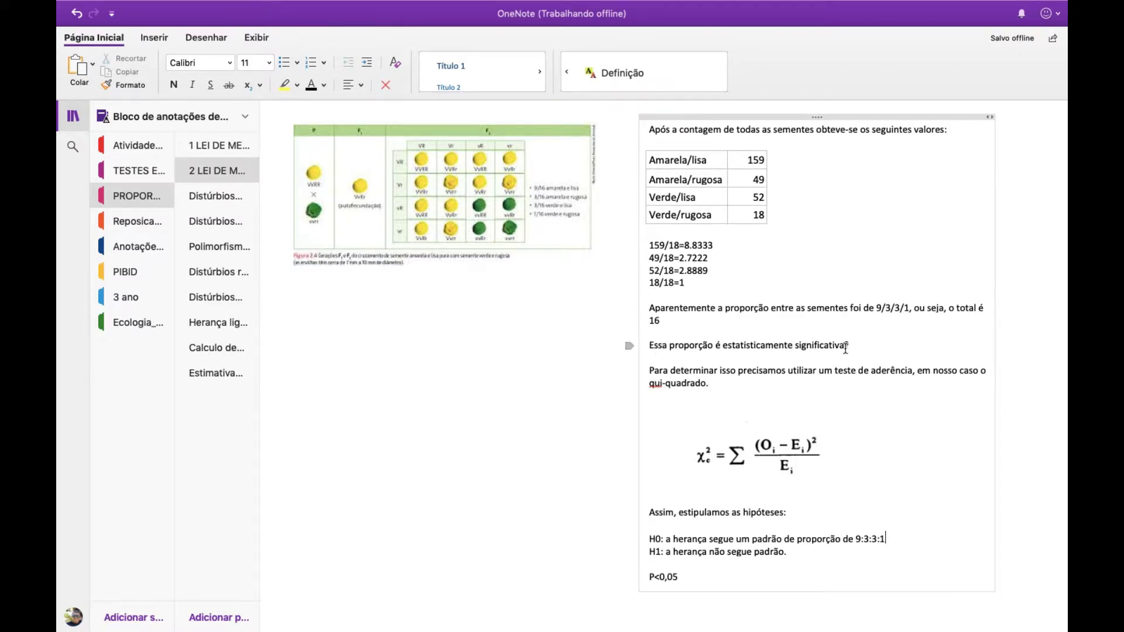
# Switch to the leis_mendel workbook in Excel and set the observed frequency of Amarela/lisa in B2 to 159.
pyautogui.scroll(-2, 806, 448)
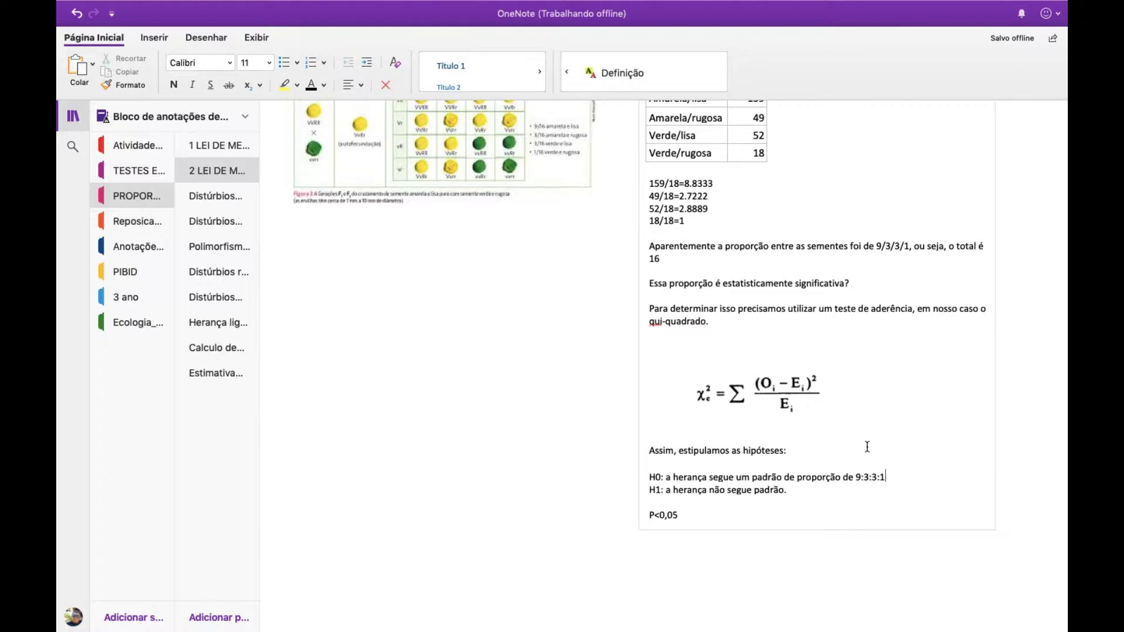
pyautogui.scroll(1, 867, 446)
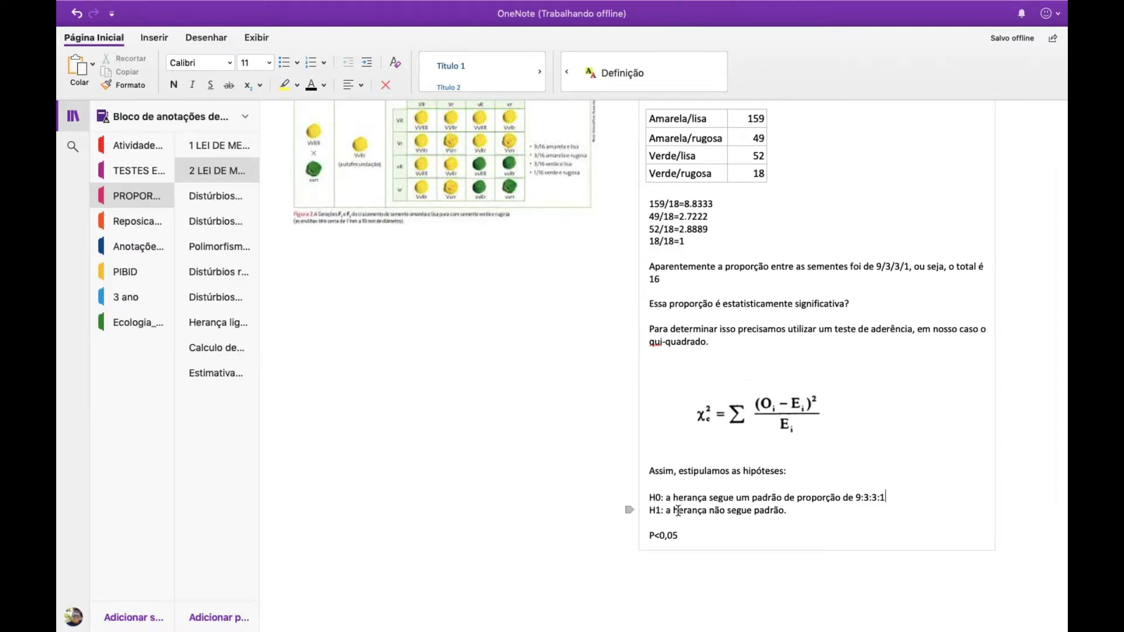
pyautogui.press('super+Tab')
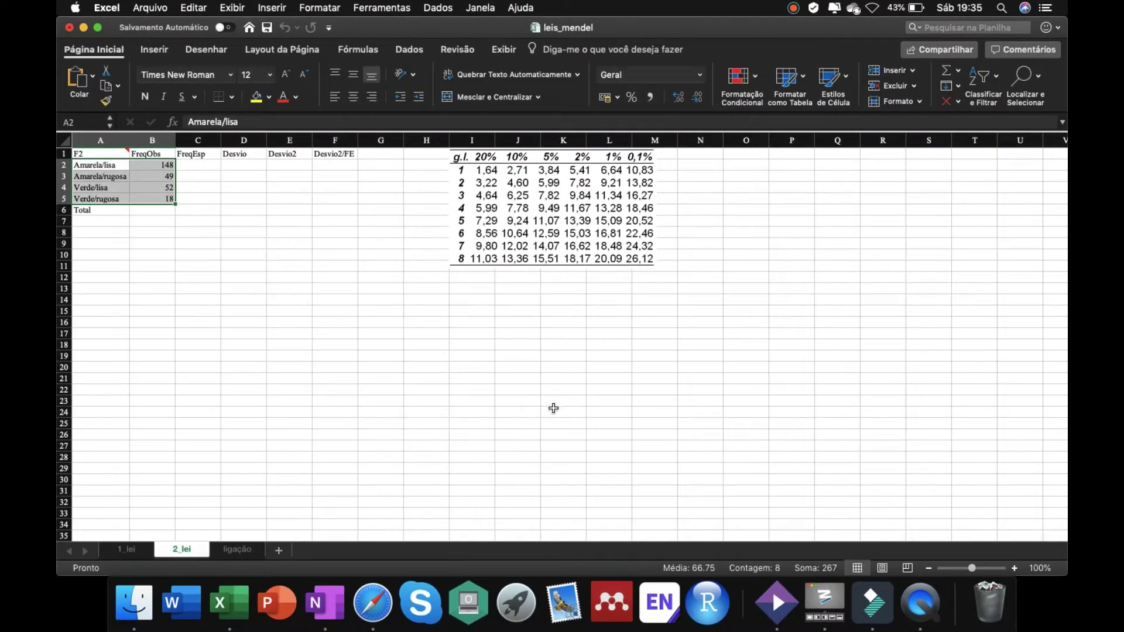
pyautogui.click(219, 315)
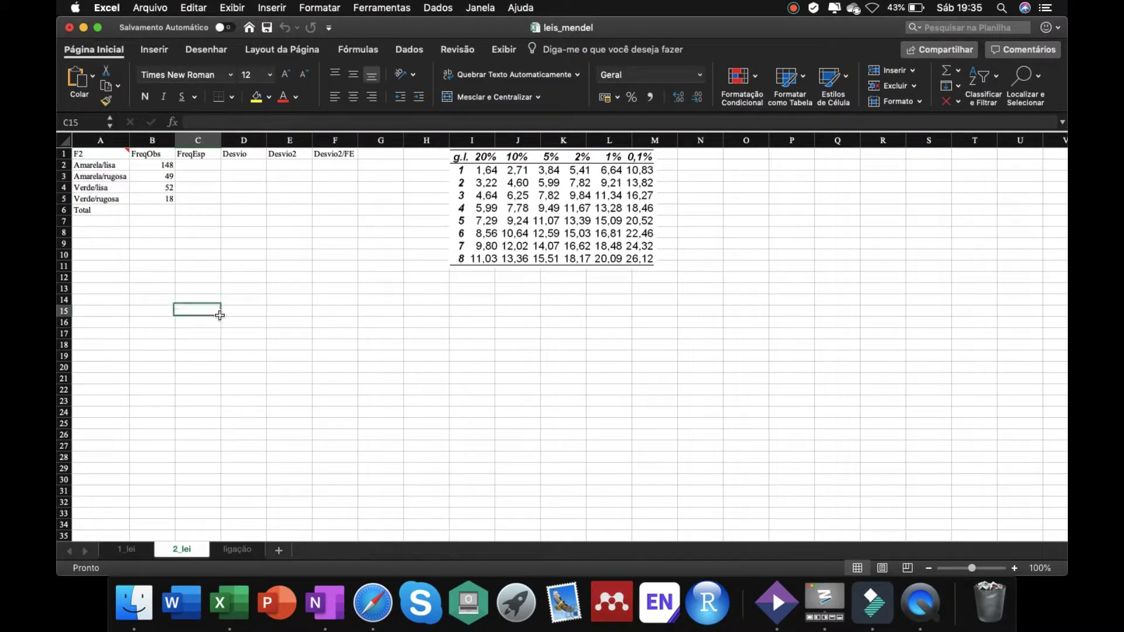
pyautogui.click(169, 165)
pyautogui.write('159')
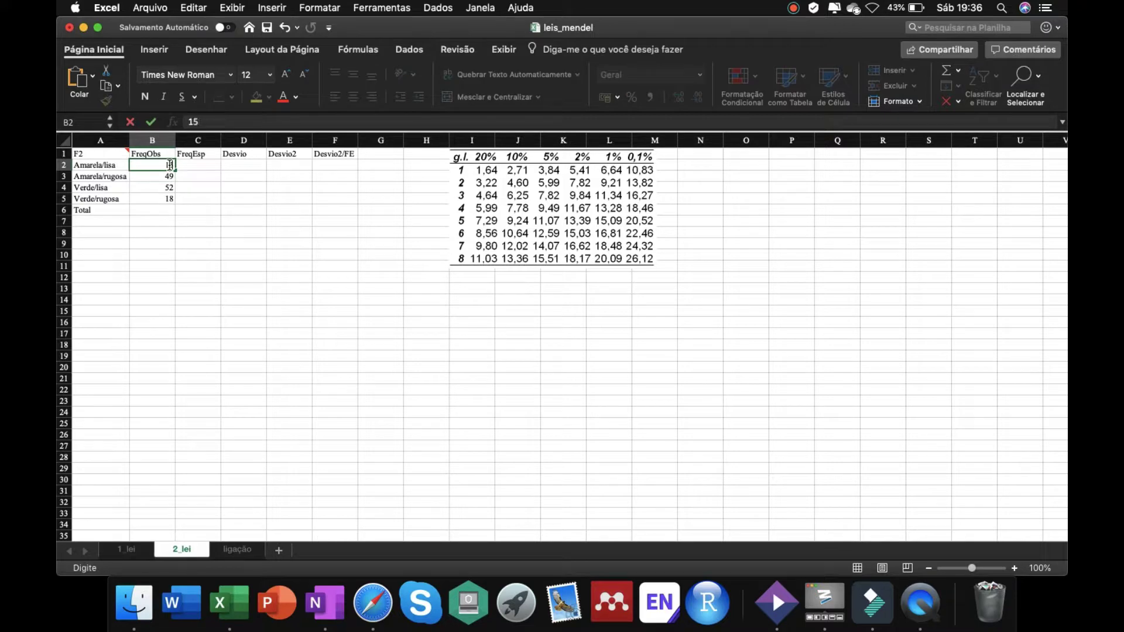
pyautogui.click(190, 228)
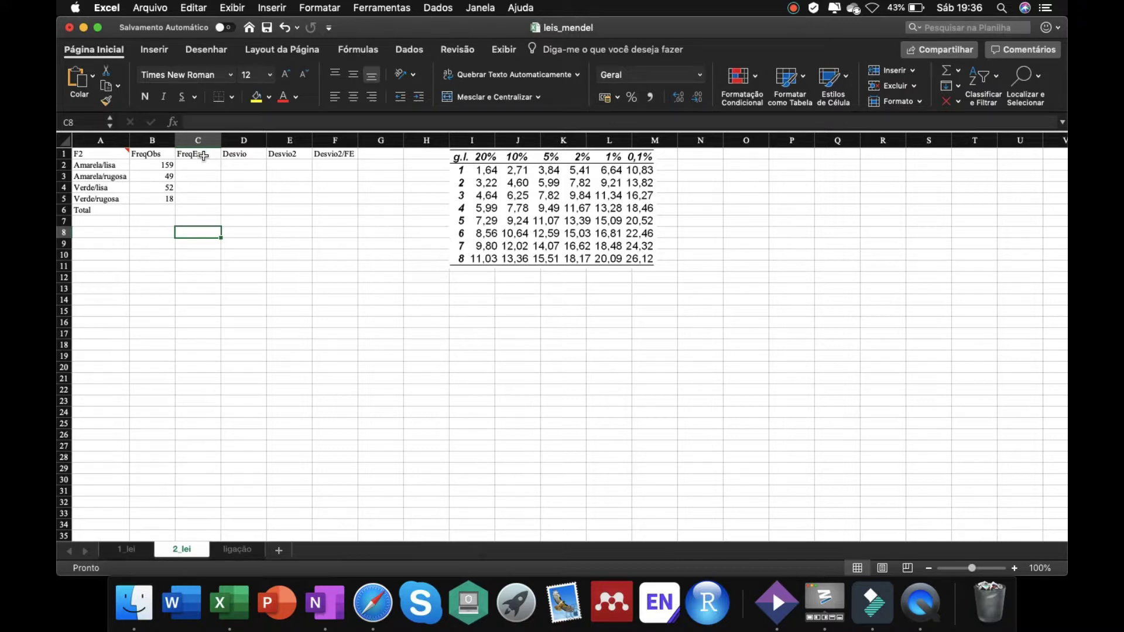
# Total the observed frequencies in B6 with a SOMA formula over B2:B5.
pyautogui.click(159, 209)
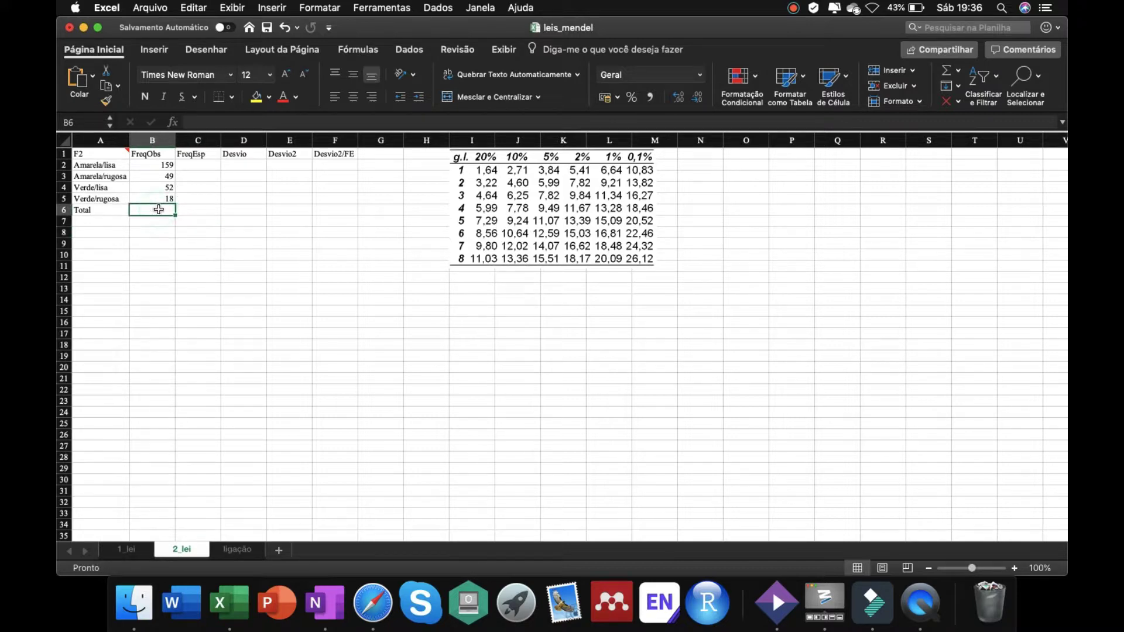
pyautogui.write('=soma')
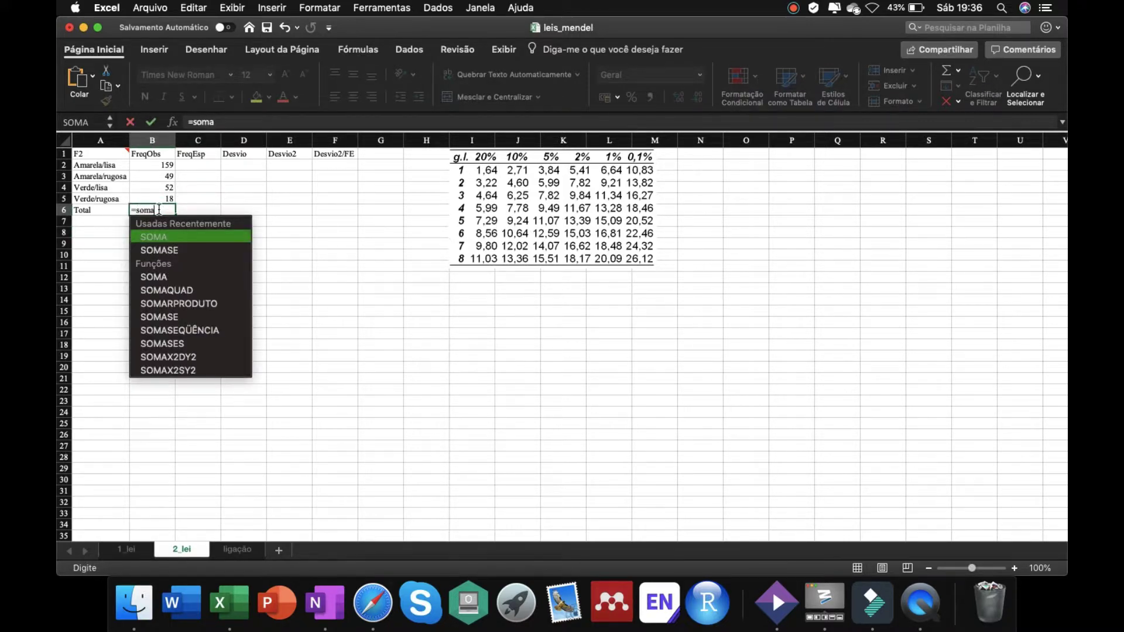
pyautogui.write('(')
pyautogui.moveTo(161, 164); pyautogui.dragTo(163, 196)
pyautogui.press('Return')
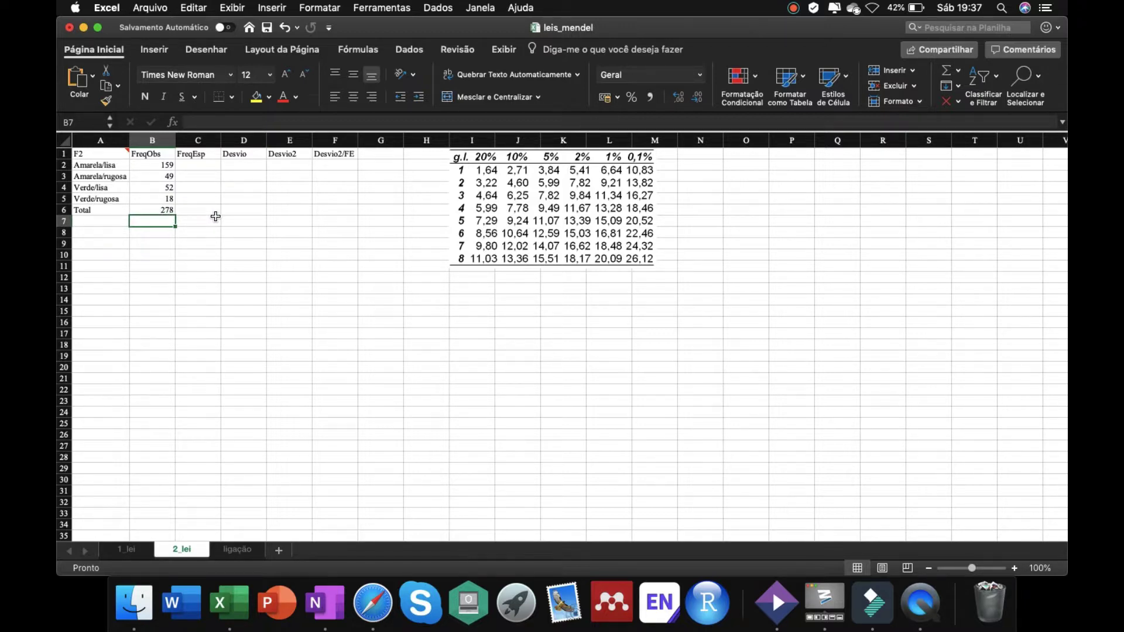
# Calculate the expected frequency of Verde/rugosa in C5 with the formula =B6/16.
pyautogui.click(181, 198)
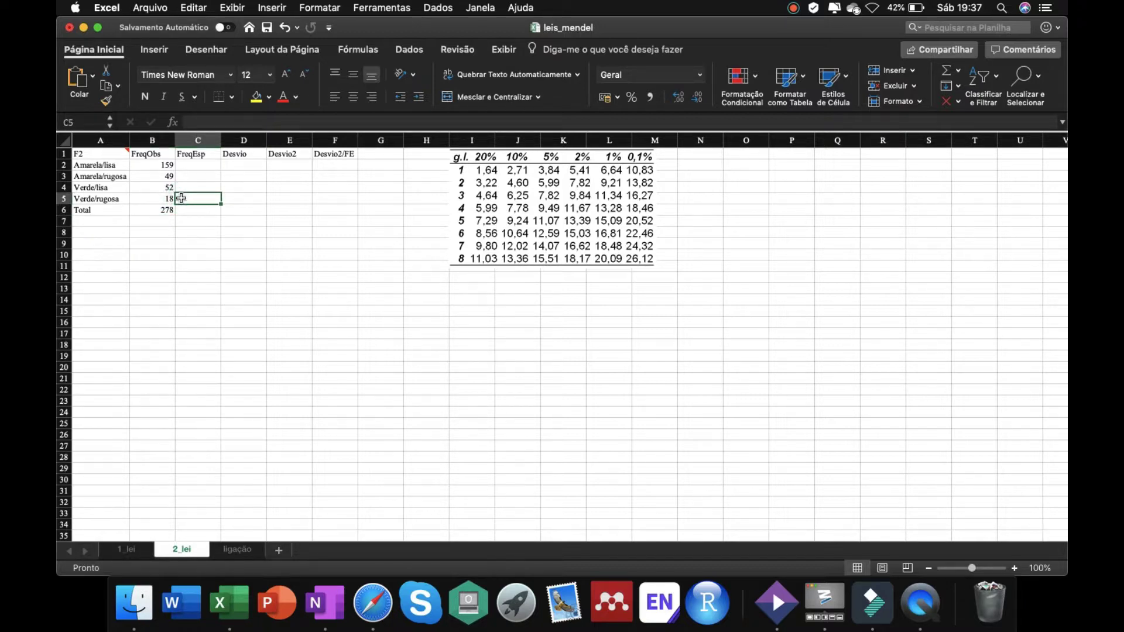
pyautogui.write('=')
pyautogui.click(166, 210)
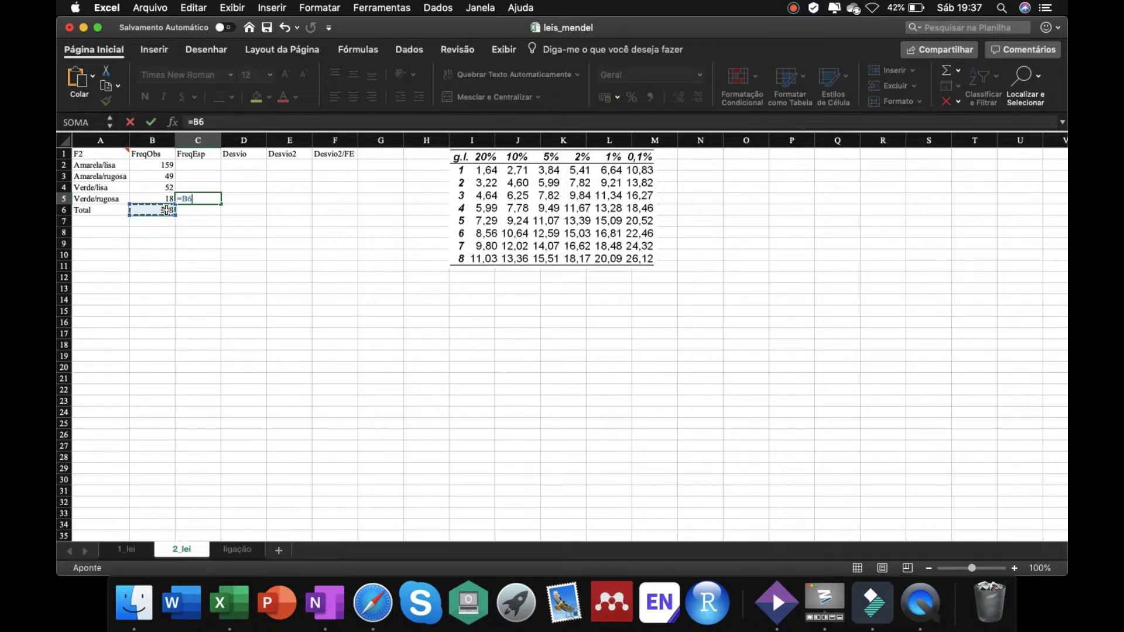
pyautogui.write('/16')
pyautogui.press('Return')
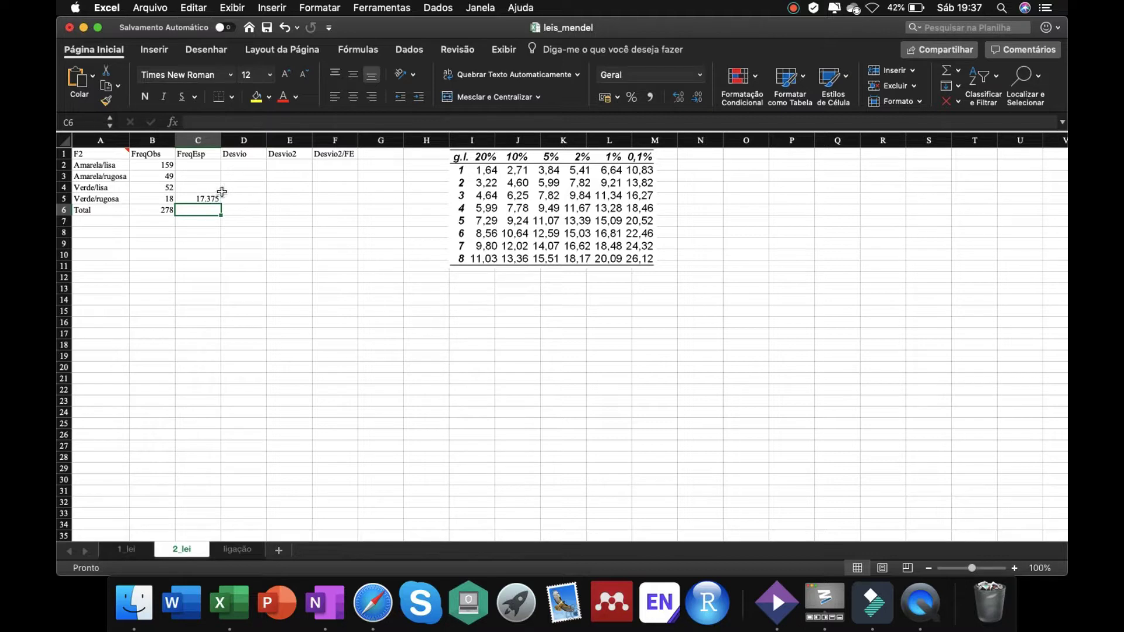
# Calculate the expected frequency of Verde/lisa in C4 with the formula =C5*3.
pyautogui.click(189, 187)
pyautogui.write('=')
pyautogui.click(196, 198)
pyautogui.write('*')
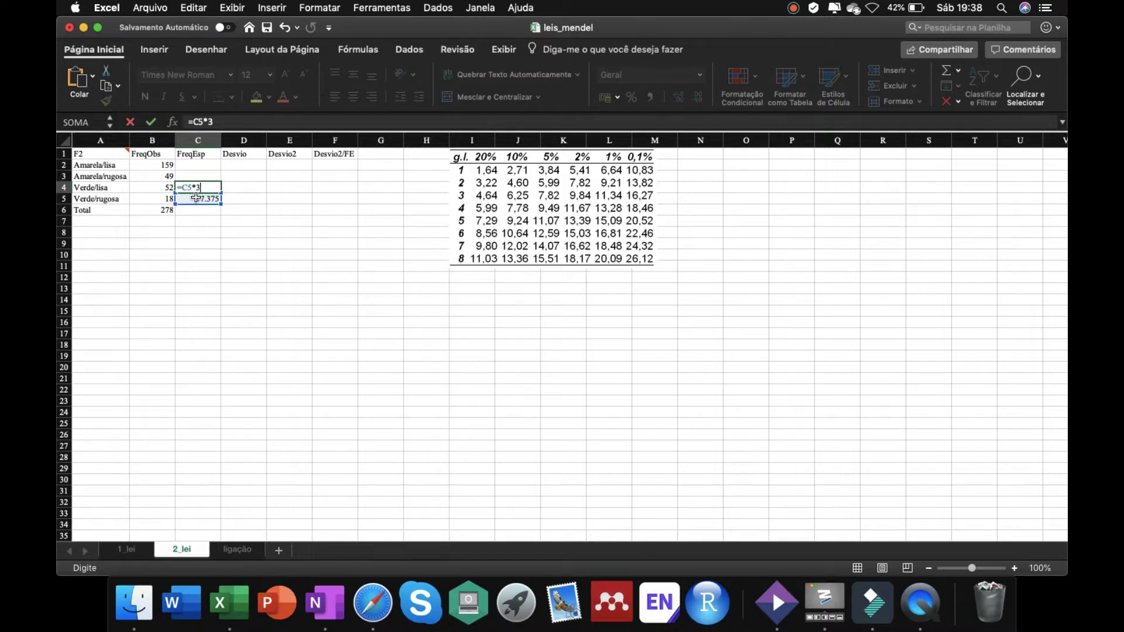
pyautogui.press('Return')
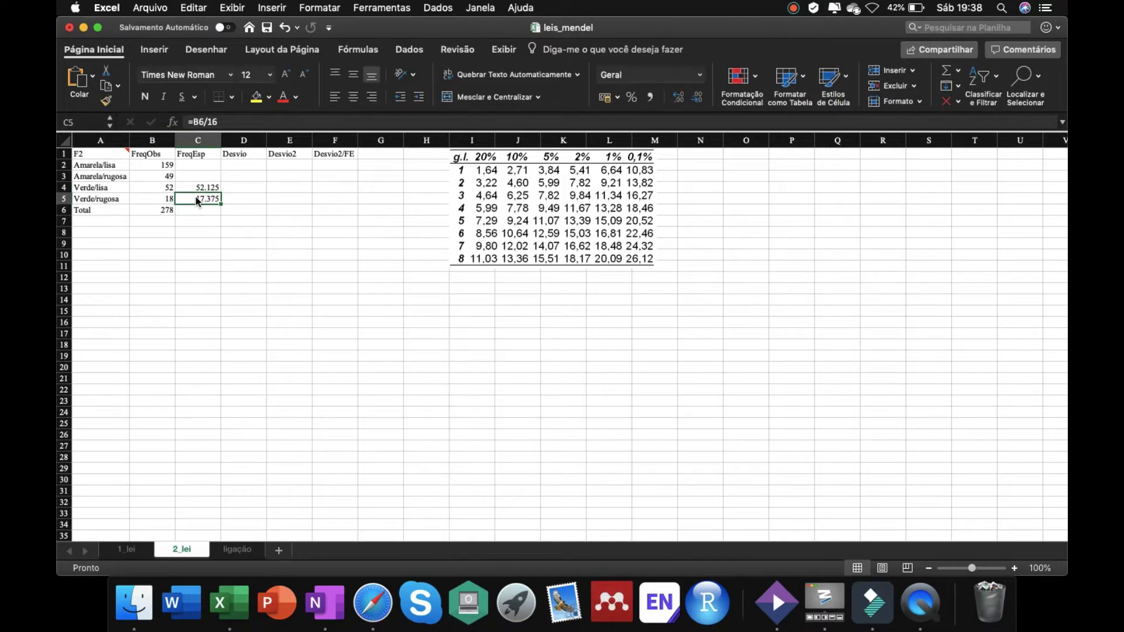
# Calculate the expected frequency of Amarela/rugosa in C3 with the formula =C5*3.
pyautogui.click(190, 174)
pyautogui.write('=')
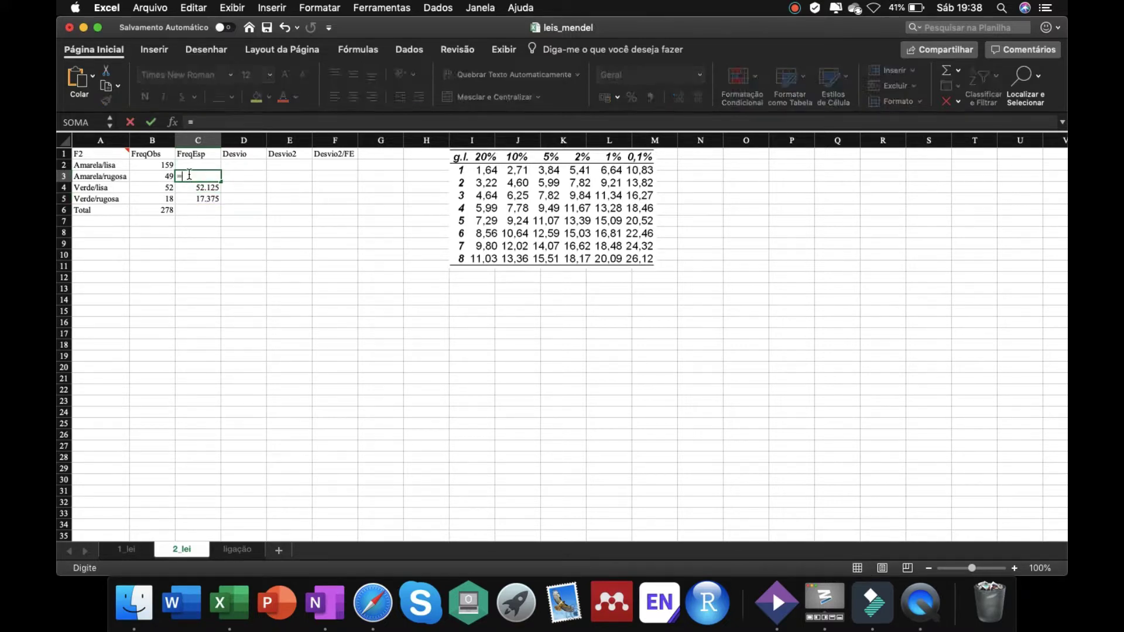
pyautogui.click(197, 198)
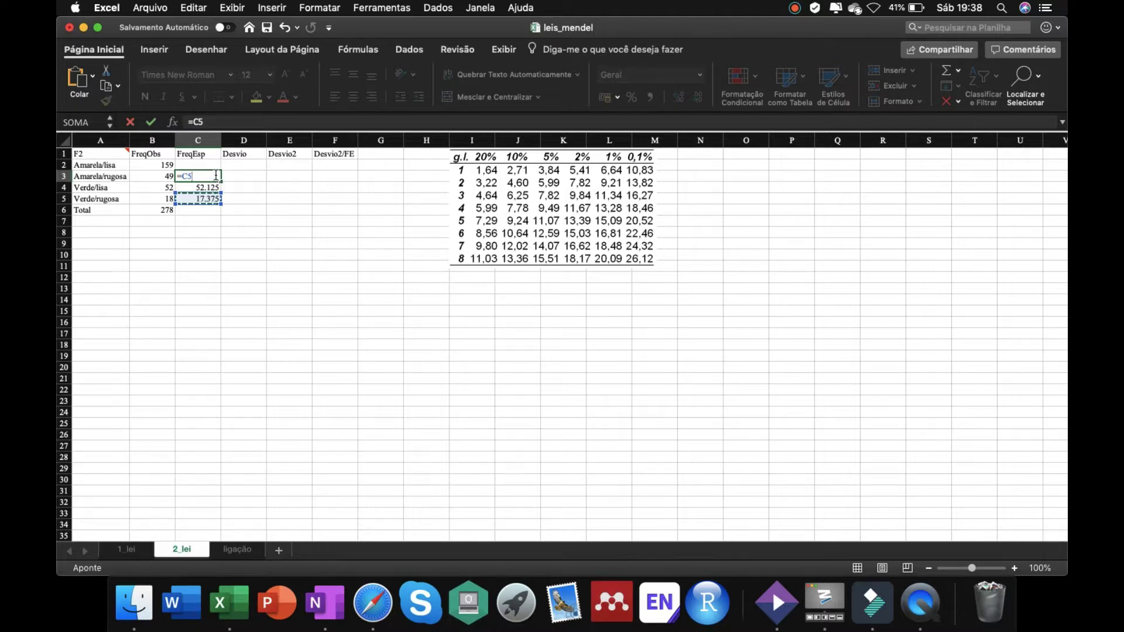
pyautogui.write('*')
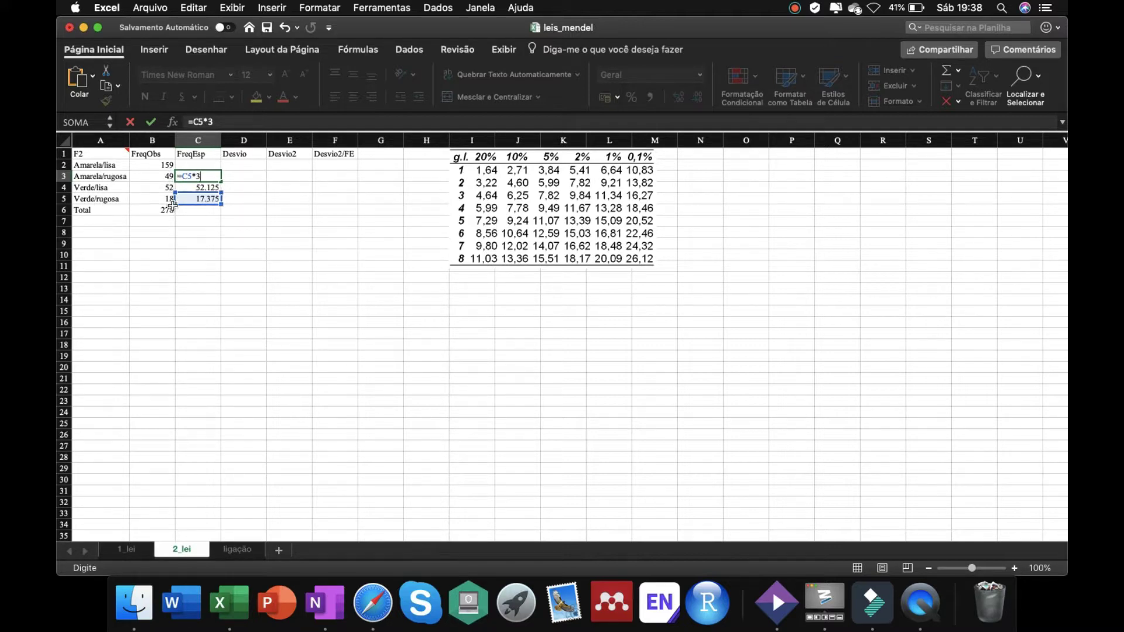
pyautogui.press('Return')
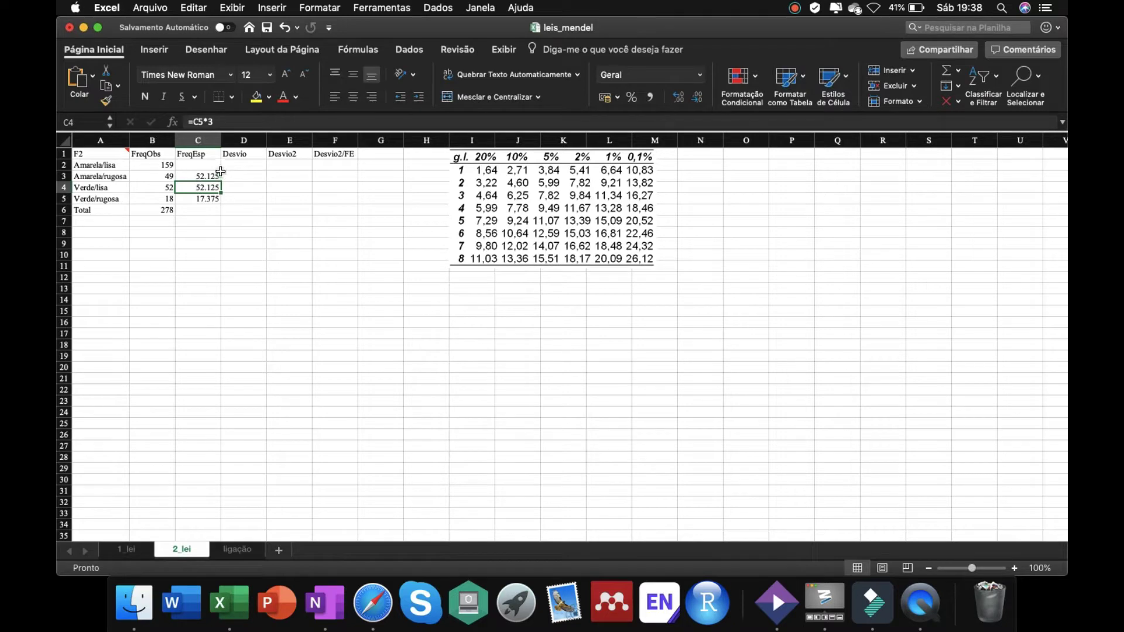
# Calculate the expected frequency of Amarela/lisa in C2 with the formula =C5*9.
pyautogui.click(202, 165)
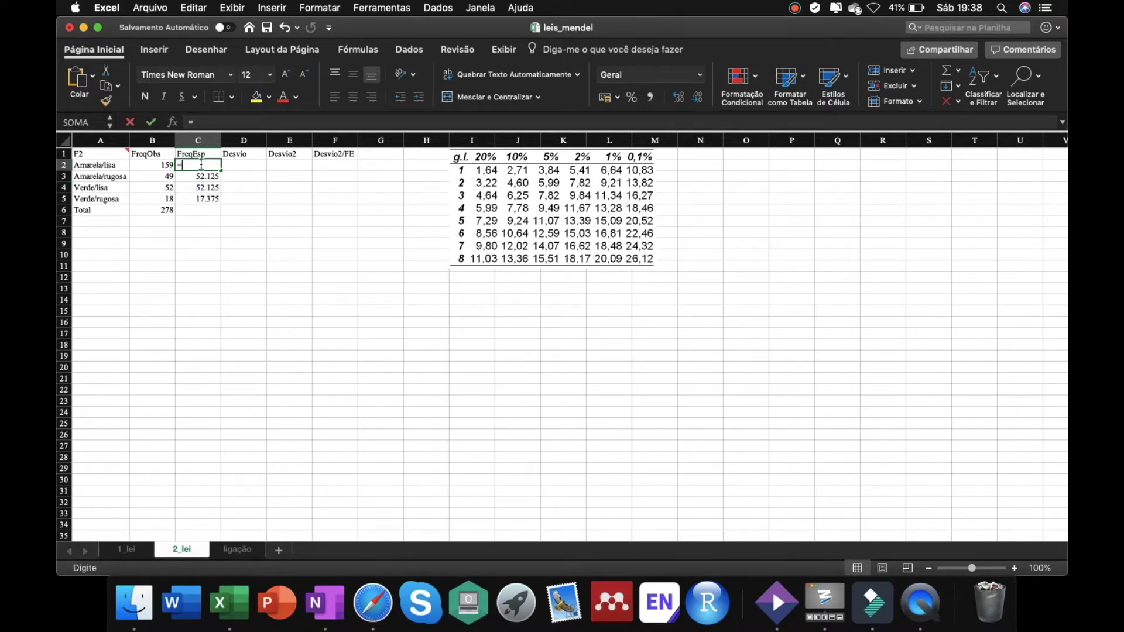
pyautogui.write('=')
pyautogui.click(199, 199)
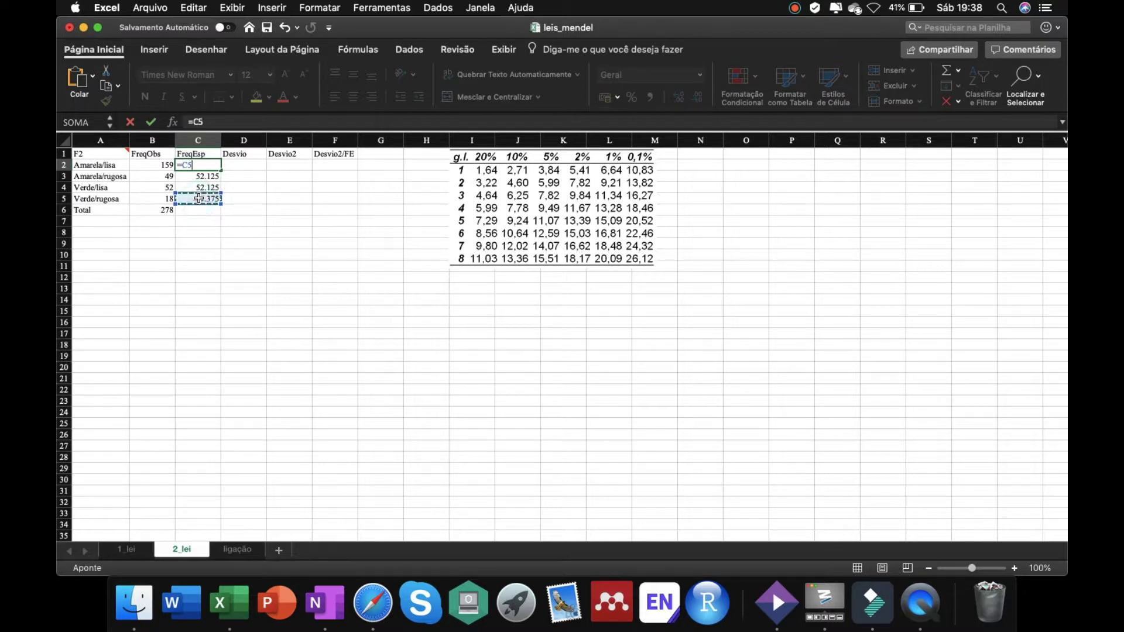
pyautogui.write('*')
pyautogui.write('9')
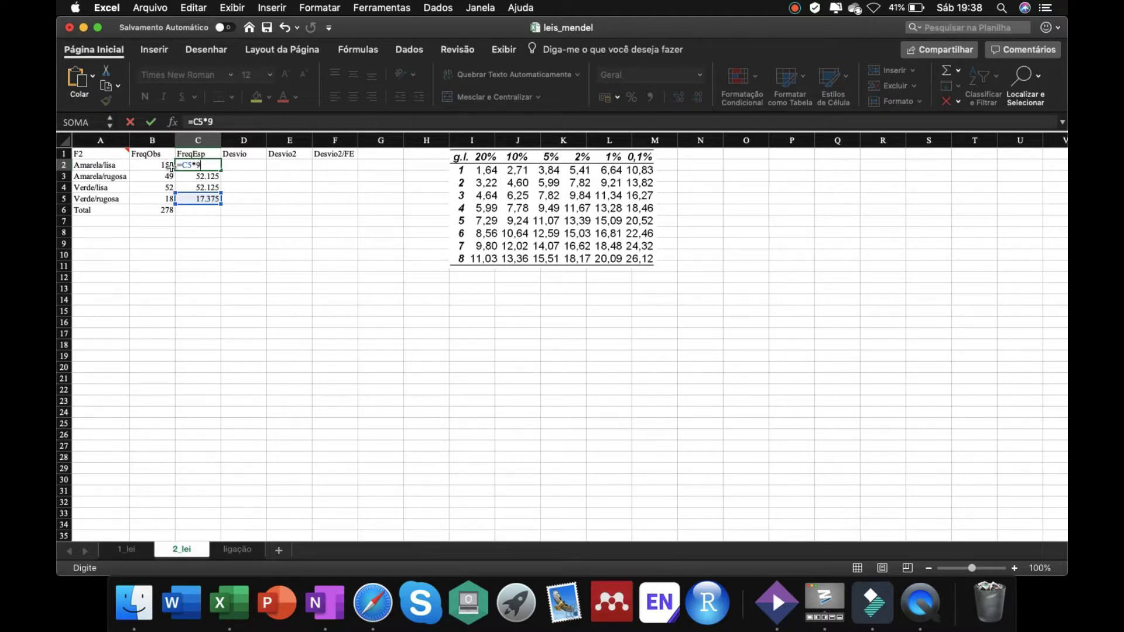
pyautogui.press('Return')
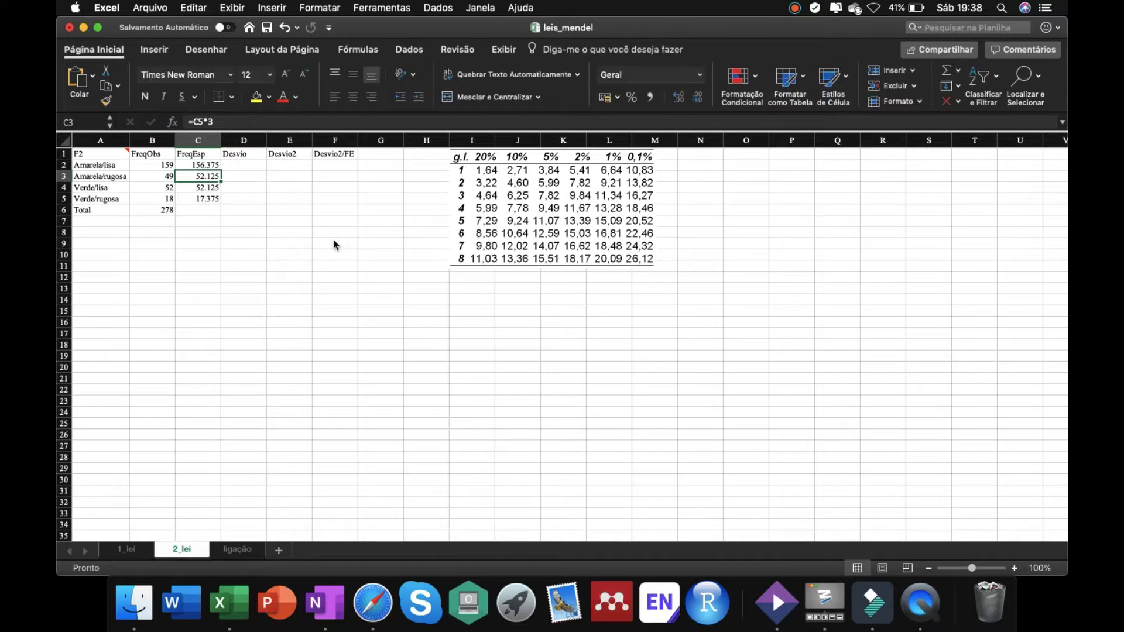
# Calculate the Desvio column with =B2-C2 in D2 and fill the formula down to D5.
pyautogui.click(245, 165)
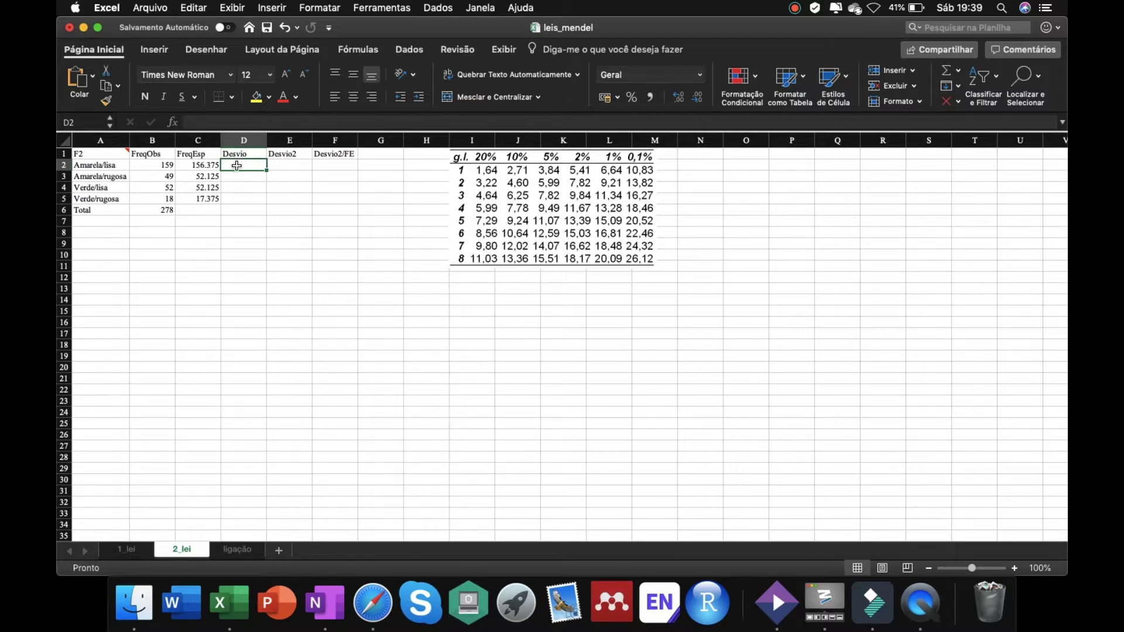
pyautogui.write('=')
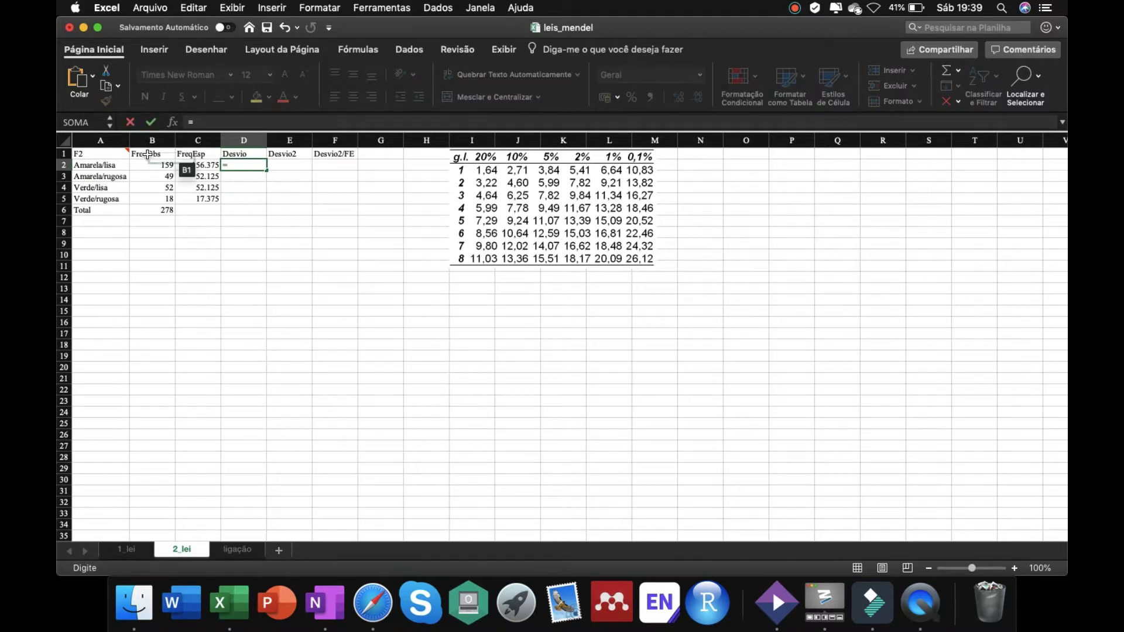
pyautogui.click(166, 165)
pyautogui.write('-')
pyautogui.click(194, 165)
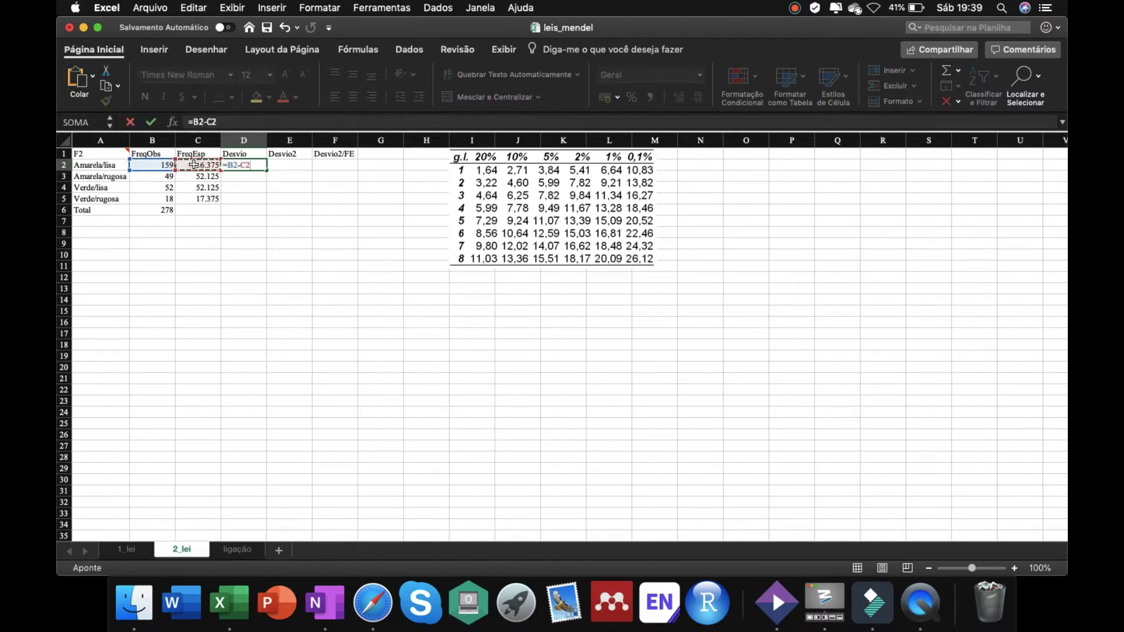
pyautogui.press('Return')
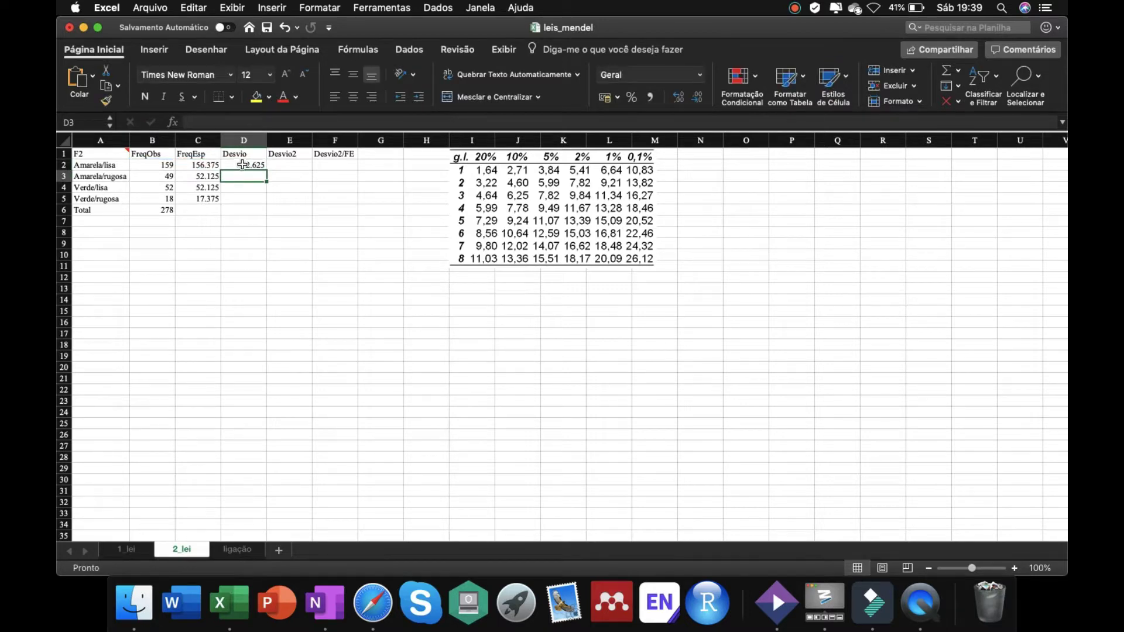
pyautogui.click(242, 165)
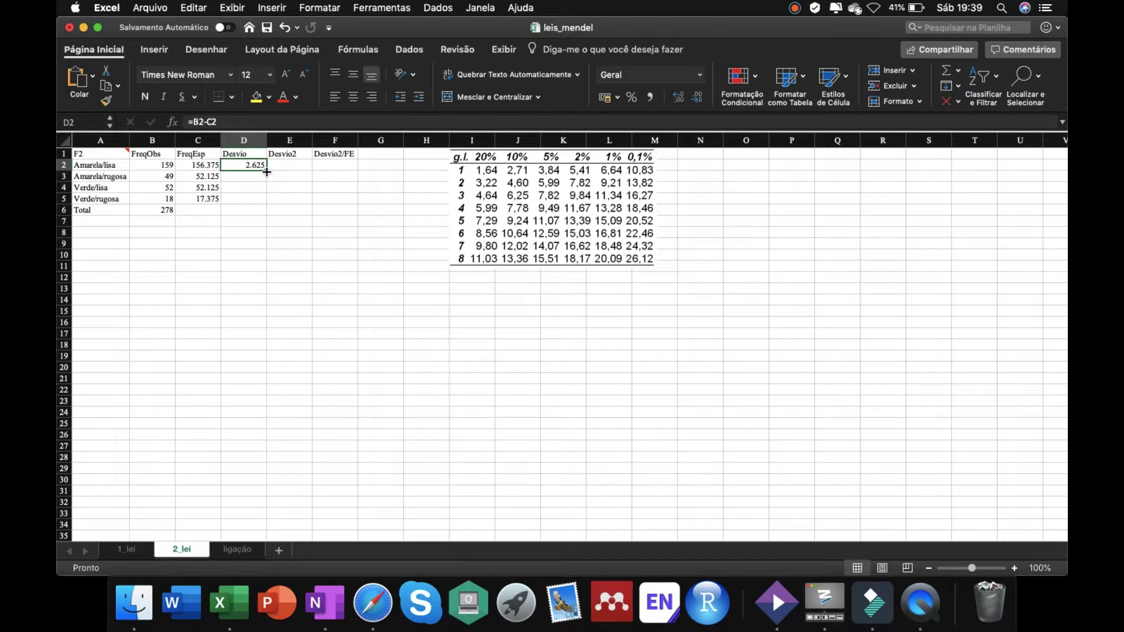
pyautogui.moveTo(267, 172); pyautogui.dragTo(266, 202)
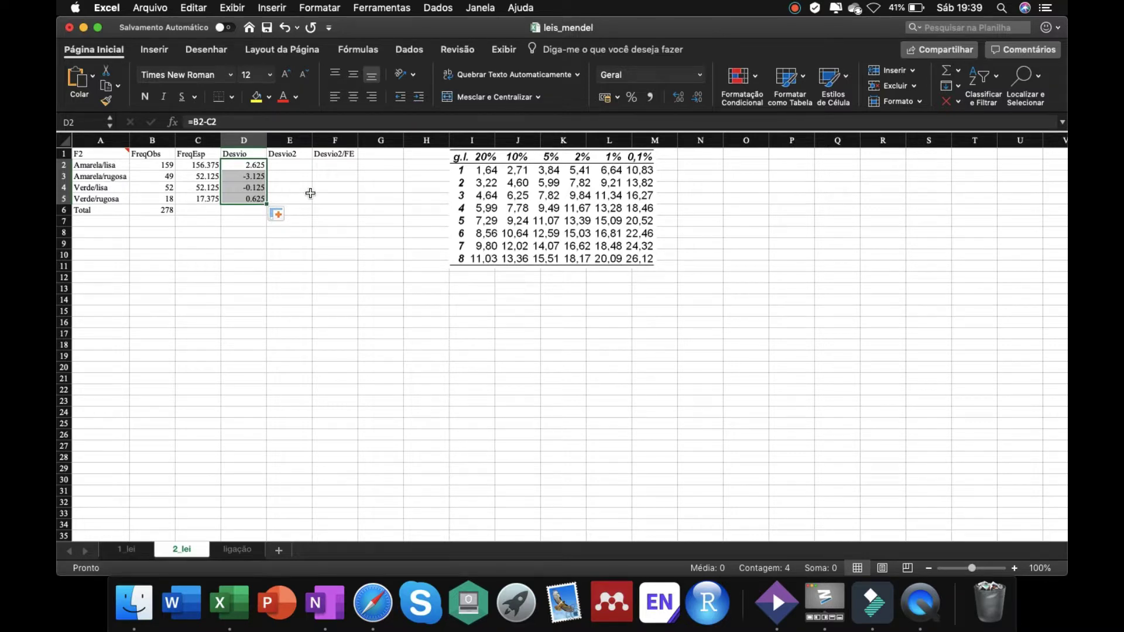
# Calculate the squared deviations with =(D2)^2 in E2 and fill the formula down to E5.
pyautogui.click(284, 165)
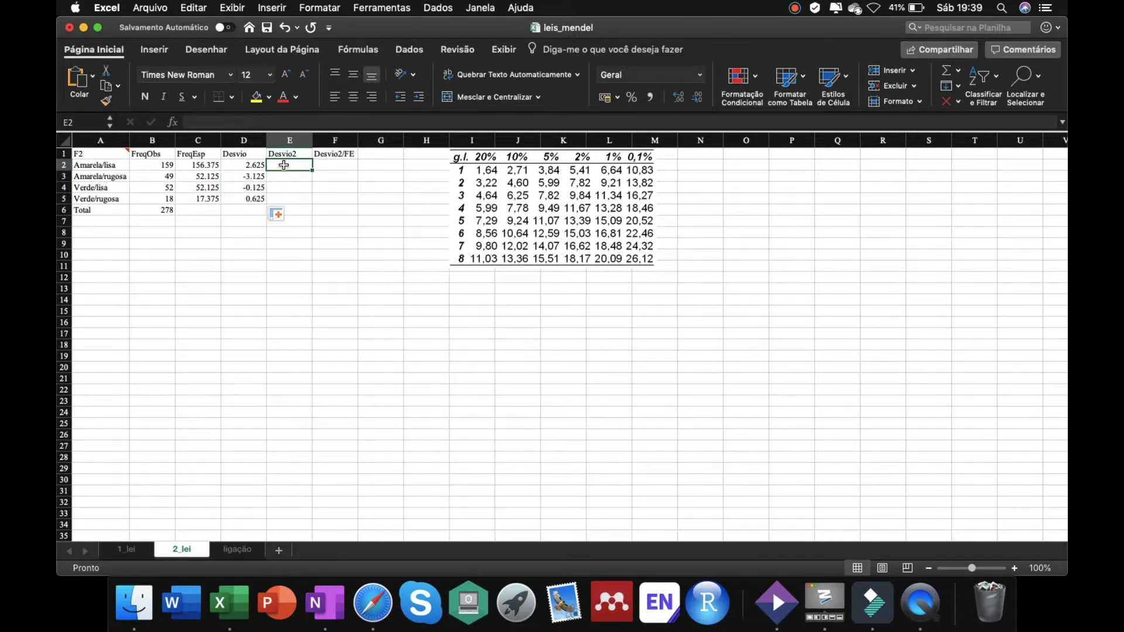
pyautogui.write('=(')
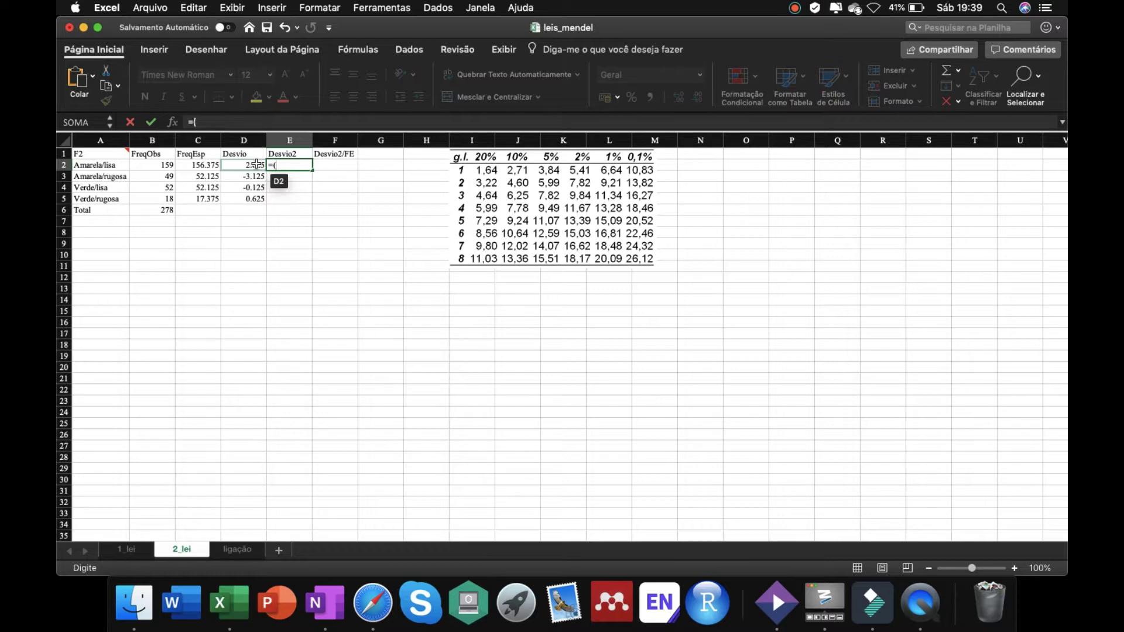
pyautogui.click(257, 165)
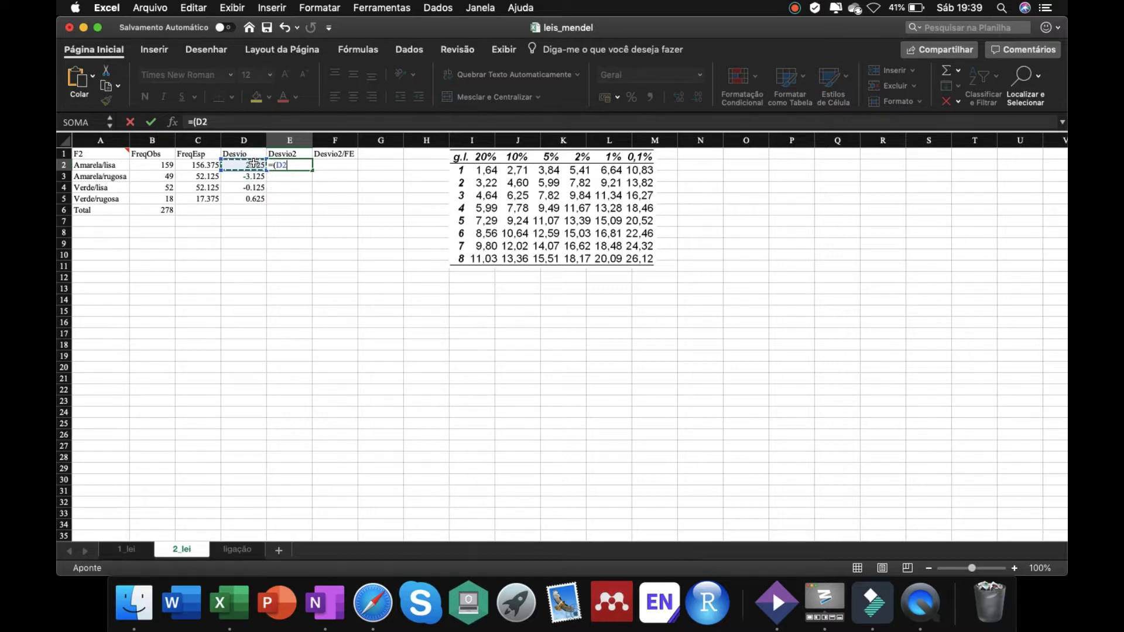
pyautogui.write(')^2')
pyautogui.press('Return')
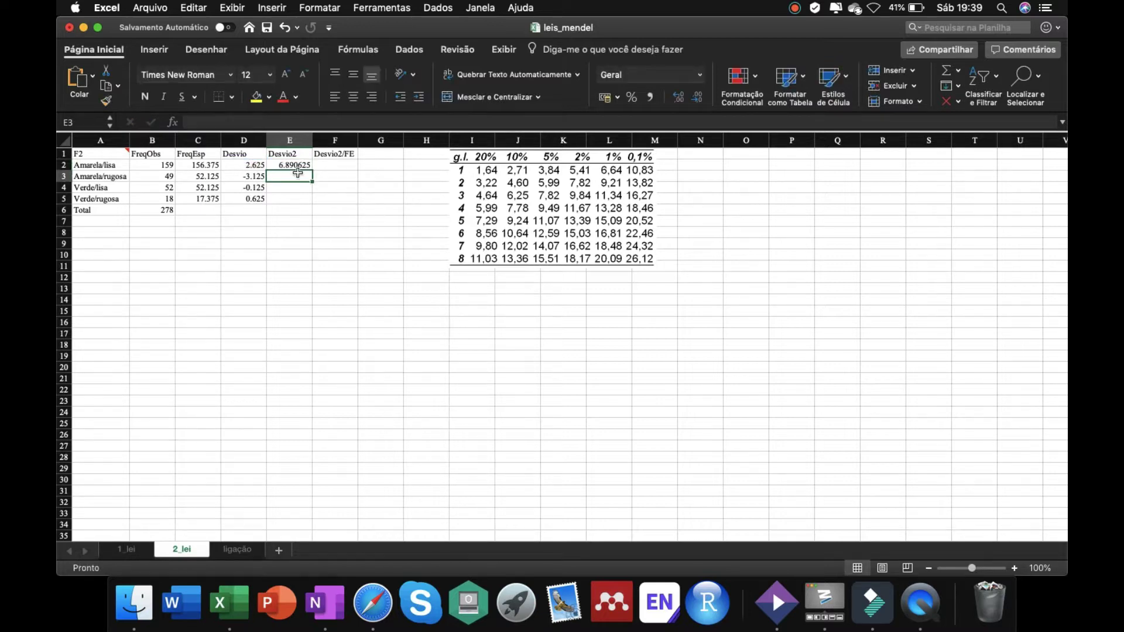
pyautogui.click(297, 166)
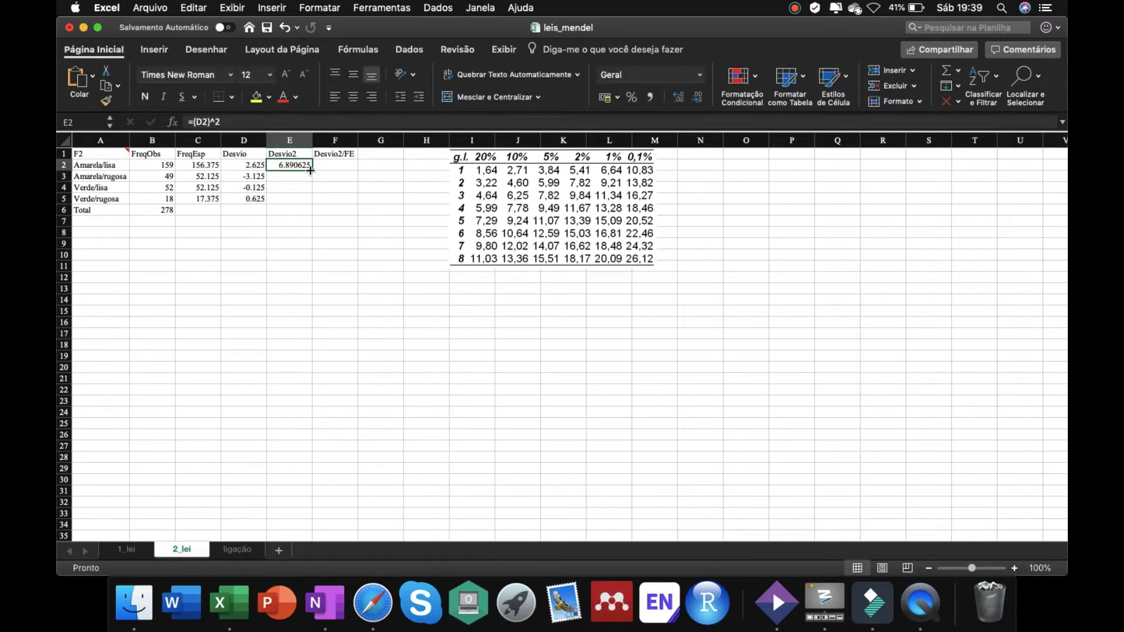
pyautogui.moveTo(310, 170); pyautogui.dragTo(311, 201)
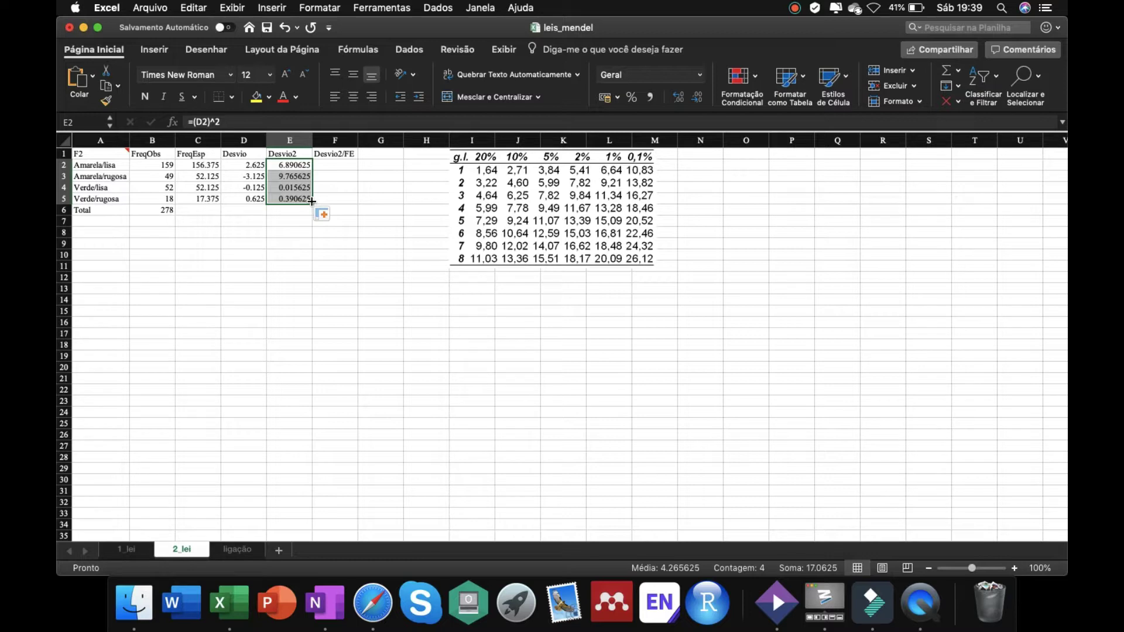
# Calculate the Desvio2/FE column with =E2/C2 in F2 and fill the formula down to F5.
pyautogui.click(338, 166)
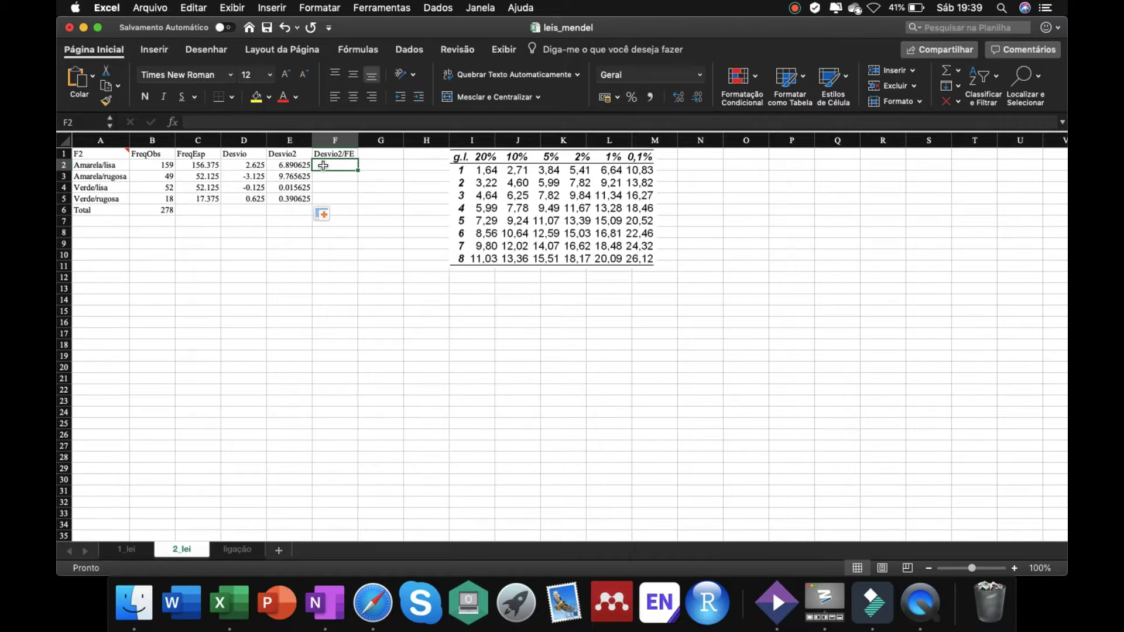
pyautogui.write('=')
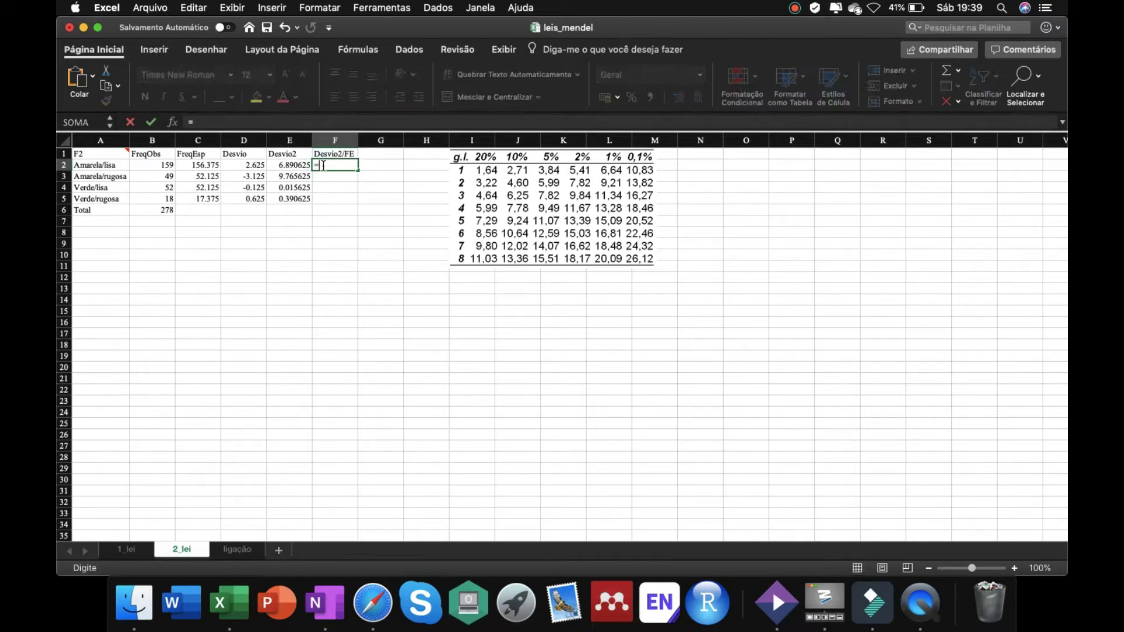
pyautogui.click(293, 166)
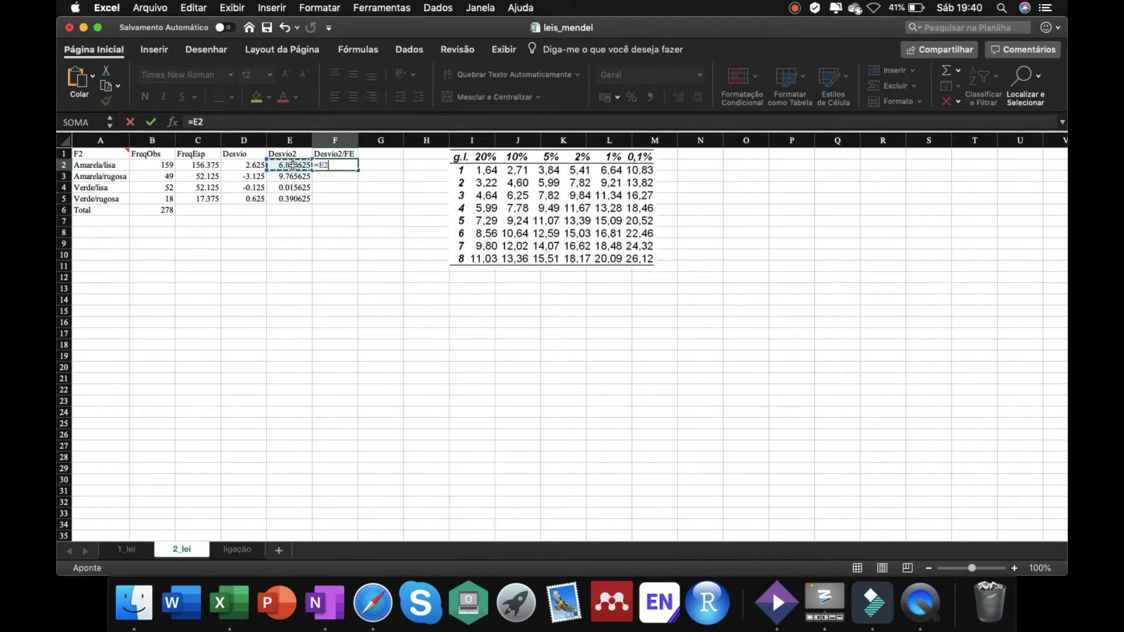
pyautogui.write('/')
pyautogui.click(212, 165)
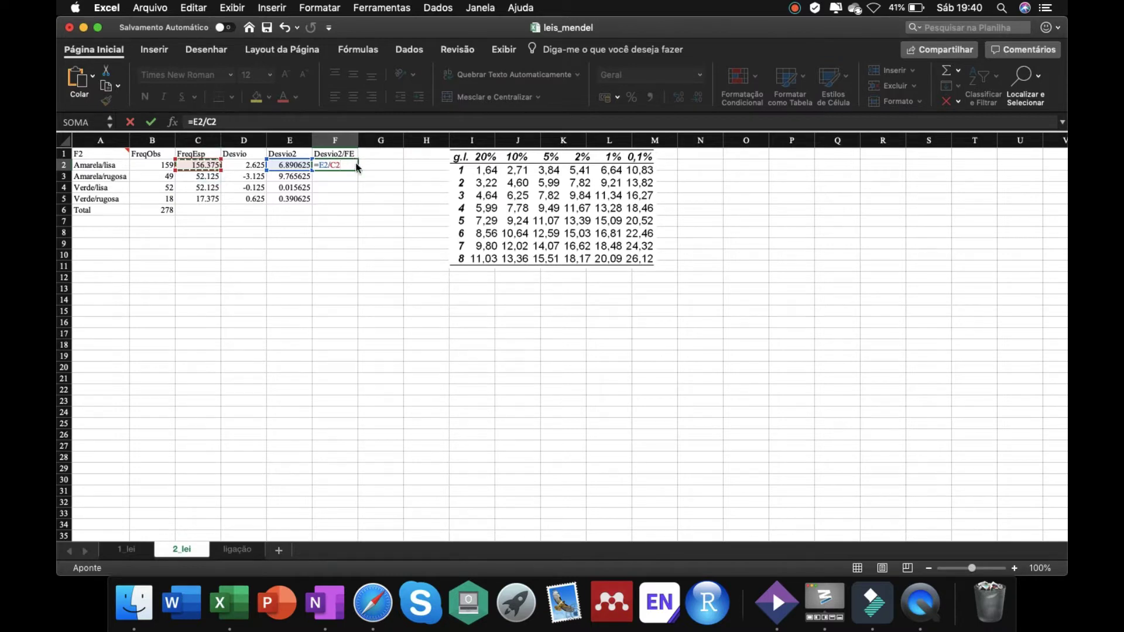
pyautogui.press('Return')
pyautogui.click(355, 167)
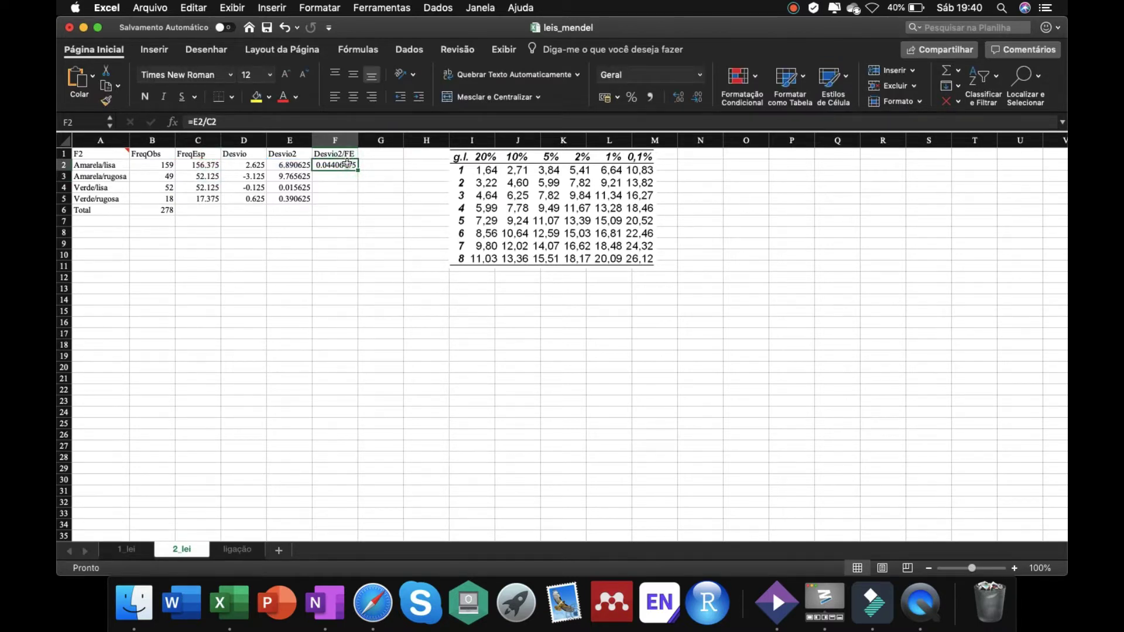
pyautogui.moveTo(356, 168); pyautogui.dragTo(356, 199)
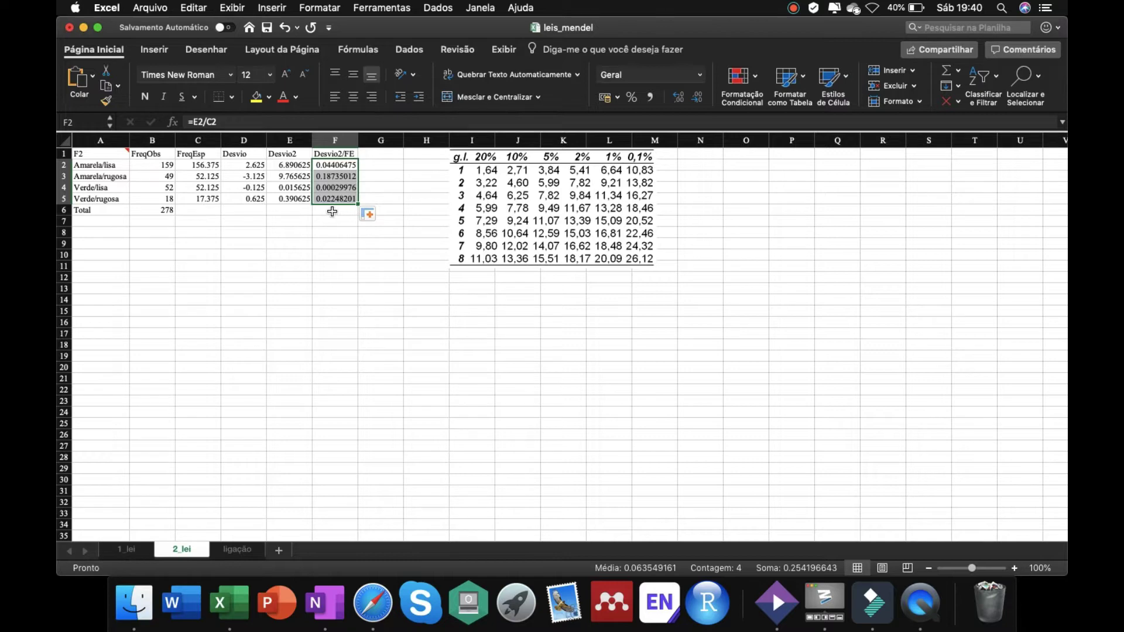
# Total the Desvio2/FE values in F6 with the formula =SOMA(F2:F5) to get the chi-square value.
pyautogui.click(331, 210)
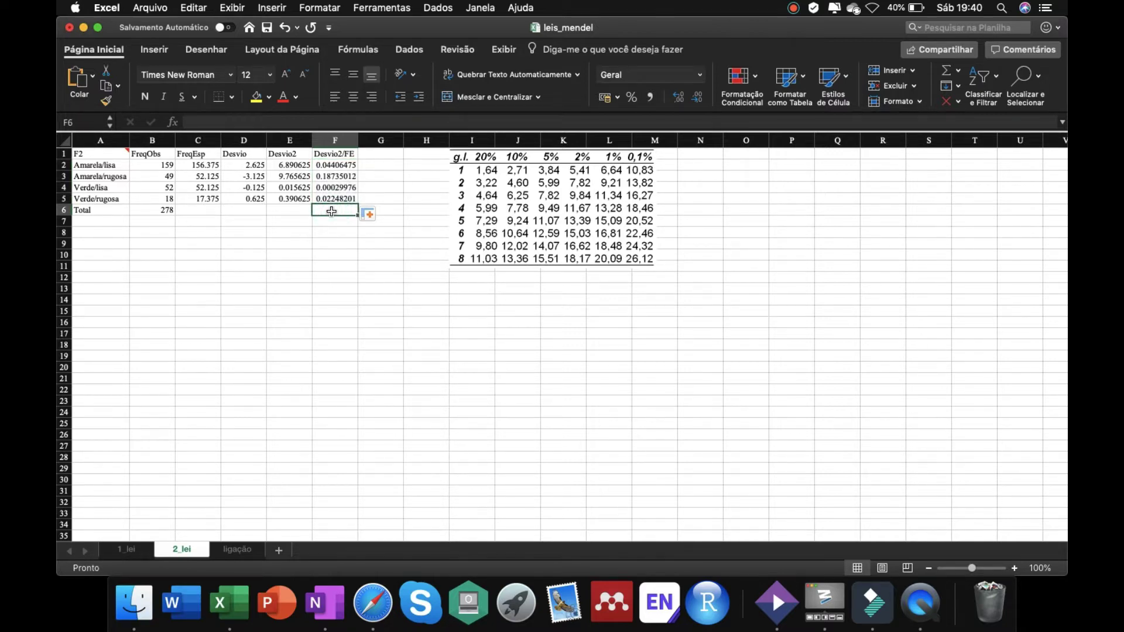
pyautogui.write('=soma')
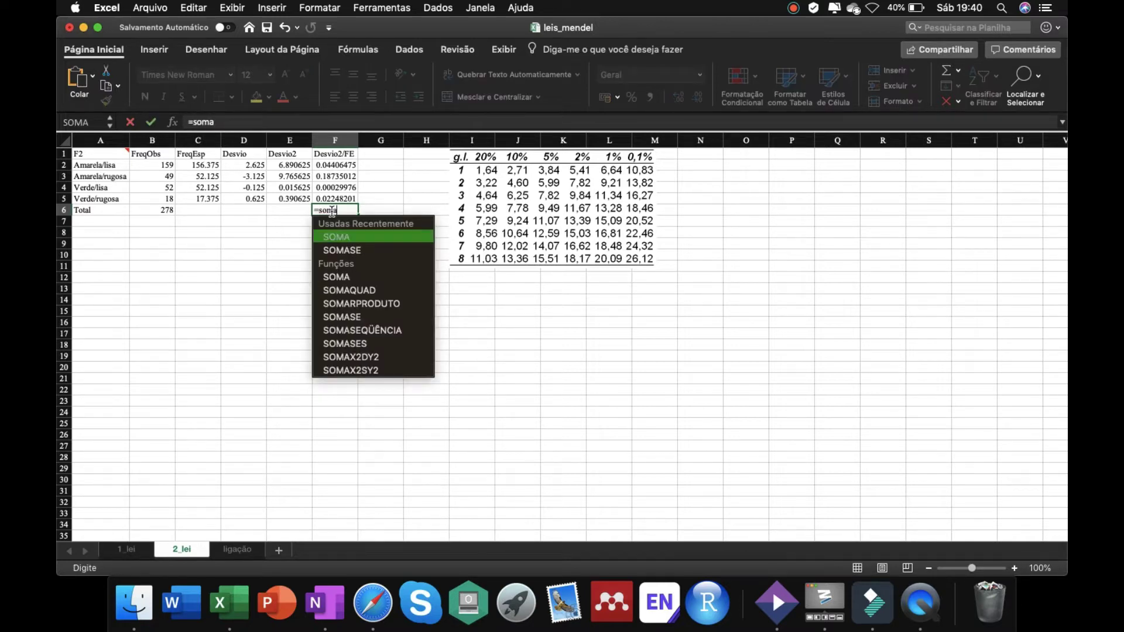
pyautogui.write('(')
pyautogui.click(334, 165)
pyautogui.moveTo(333, 165); pyautogui.dragTo(339, 198)
pyautogui.press('Return')
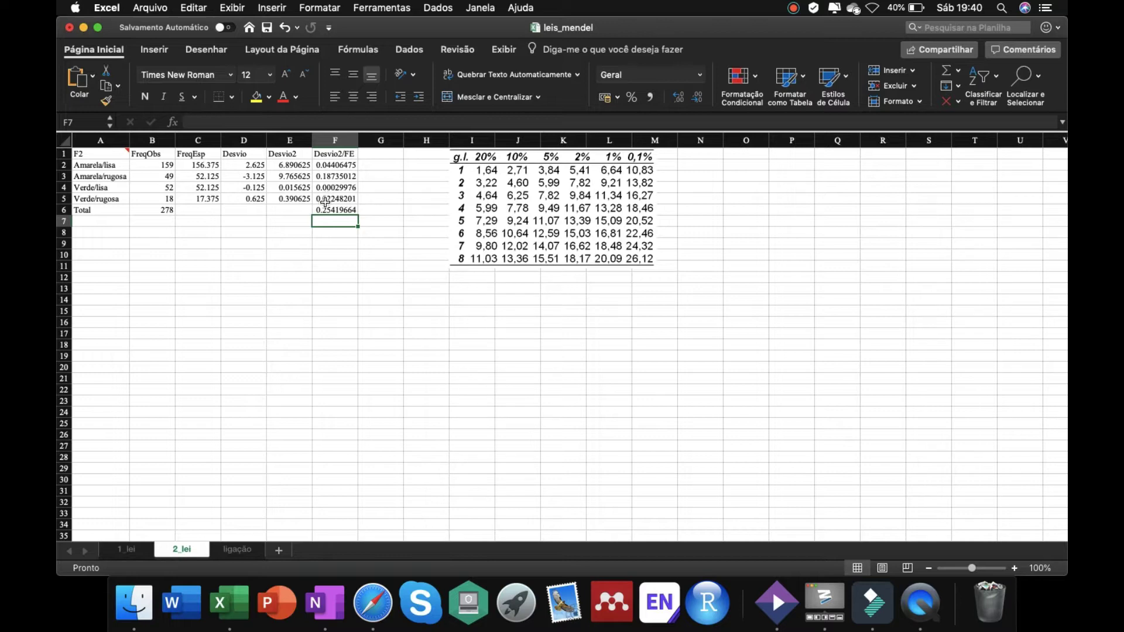
pyautogui.click(334, 210)
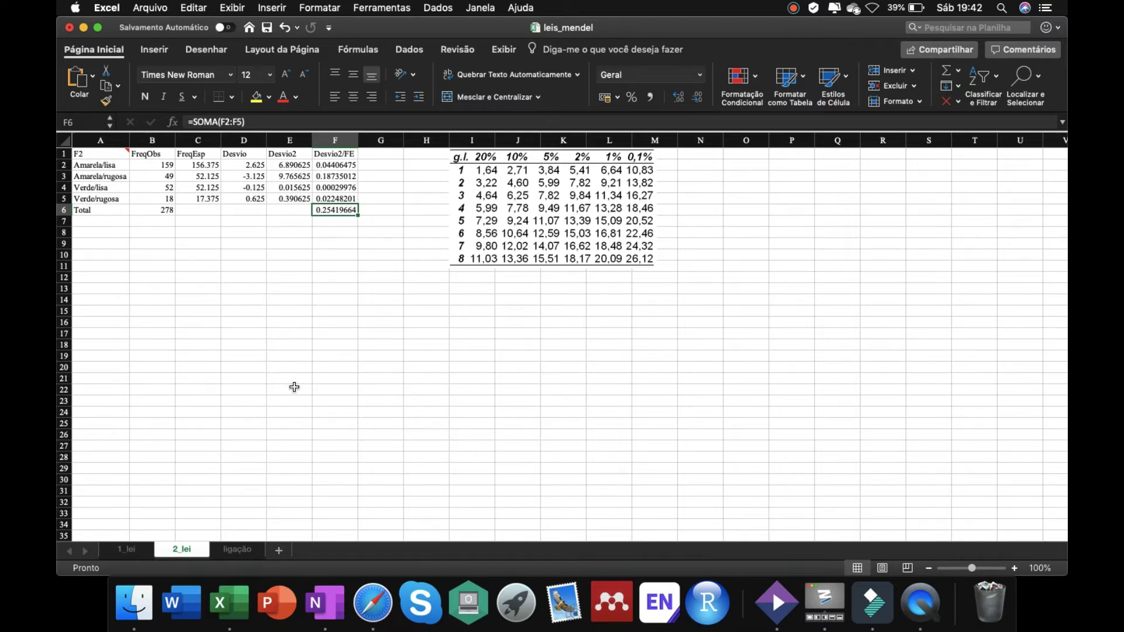
# Enter the first 3:1 ratio below the table, with 3 in A20 and 1 in B20.
pyautogui.click(120, 368)
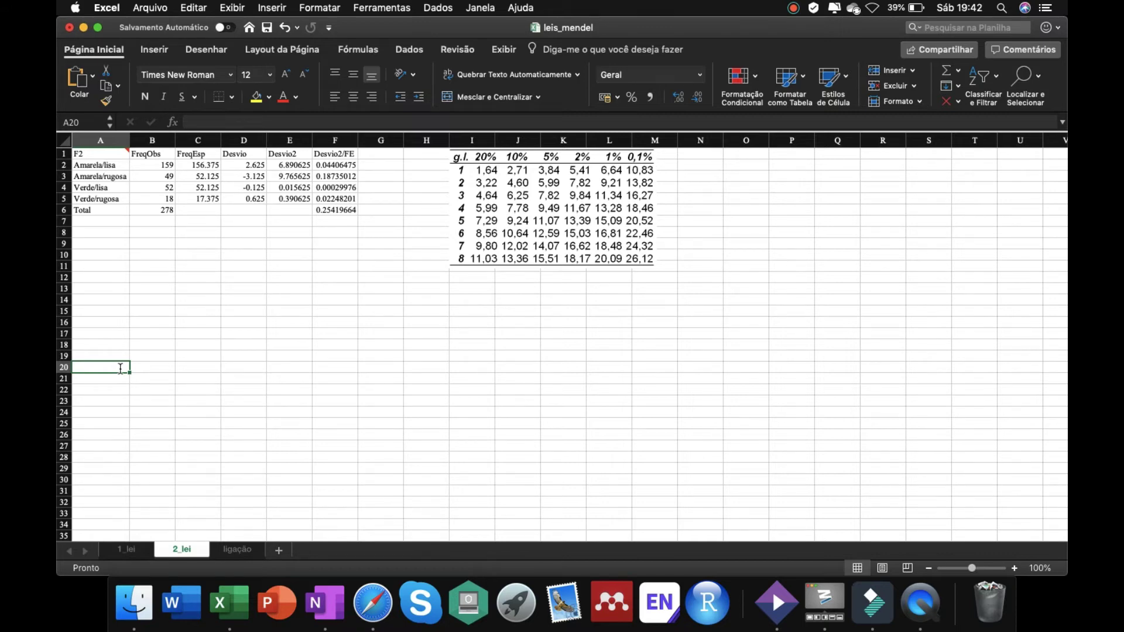
pyautogui.write('0.003')
pyautogui.click(162, 369)
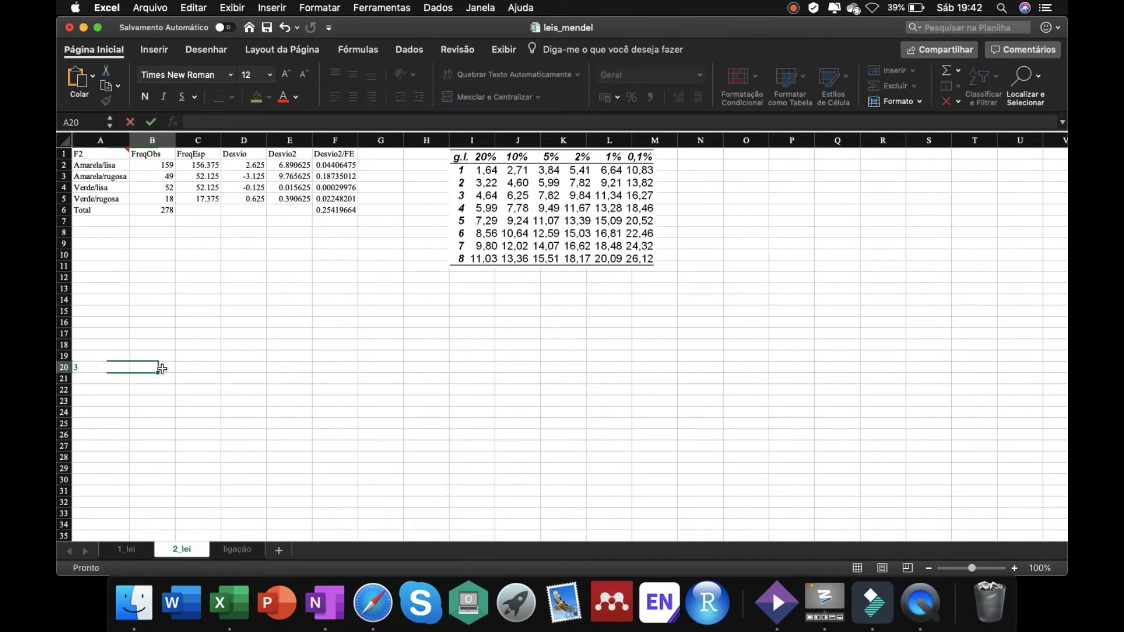
pyautogui.click(122, 368)
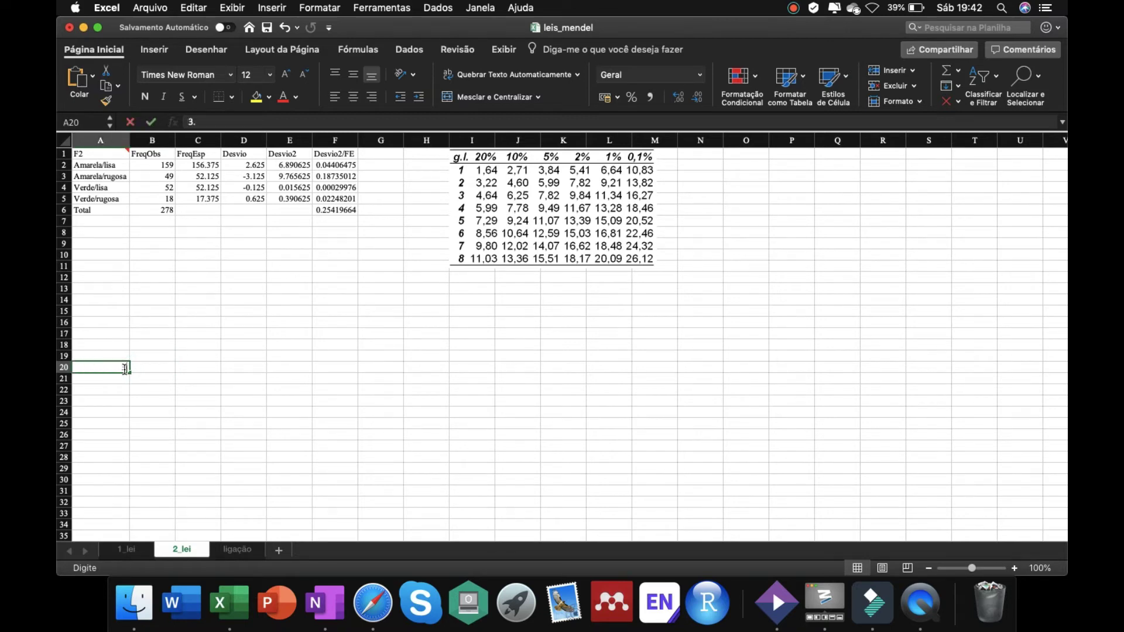
pyautogui.click(151, 367)
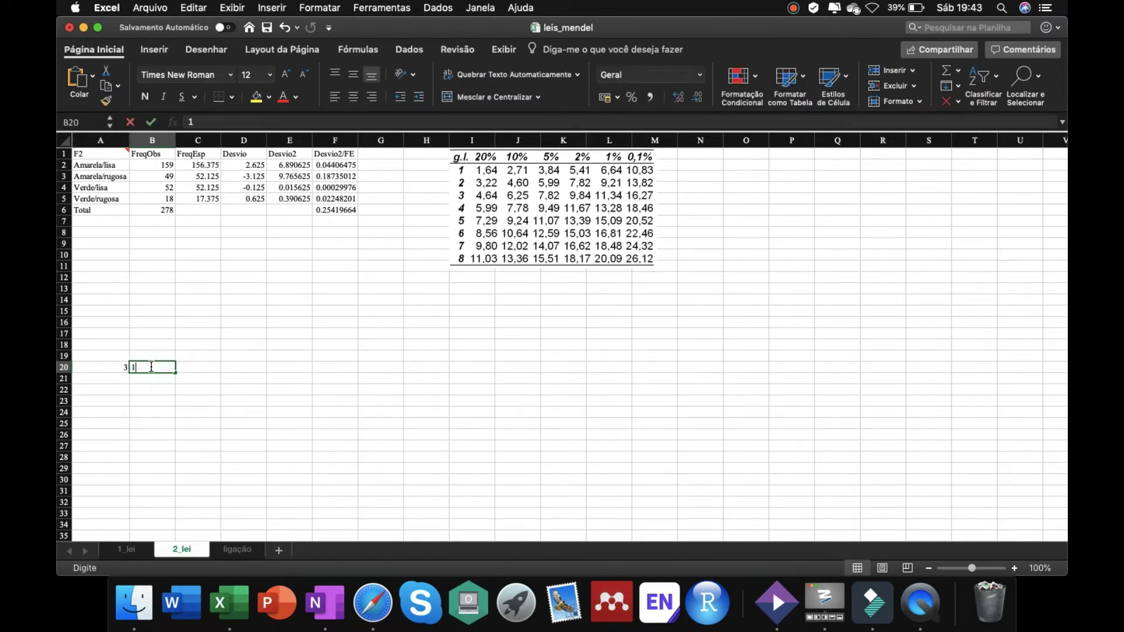
pyautogui.write('1.0')
pyautogui.click(272, 379)
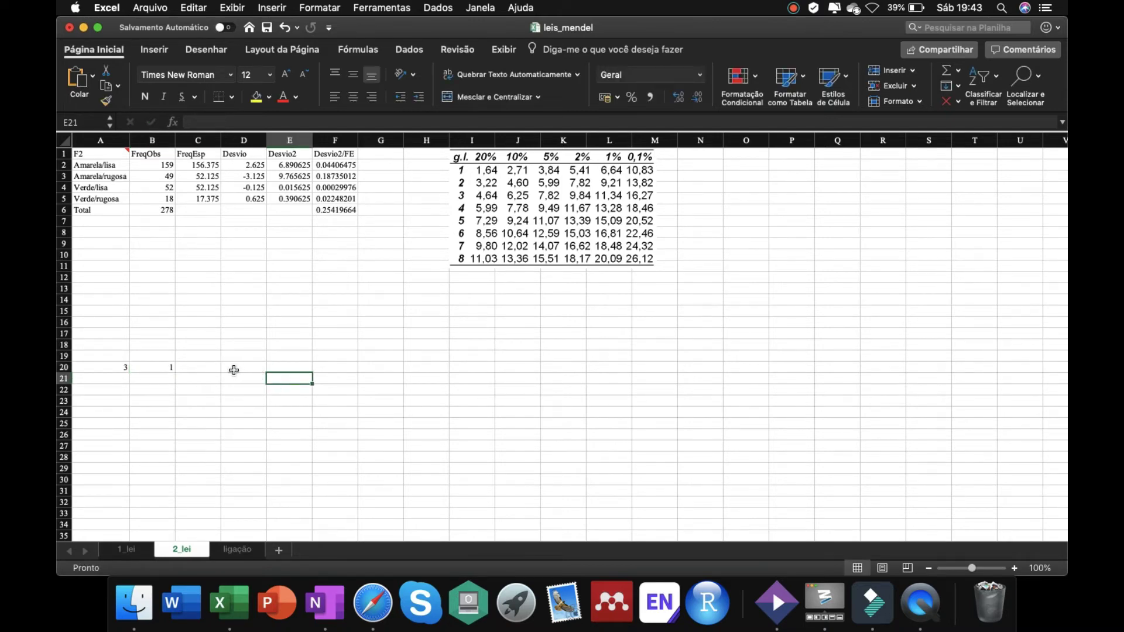
# Enter X in C20 and the second 3:1 ratio beside it, with 3 in D20 and 1 in E20.
pyautogui.click(207, 369)
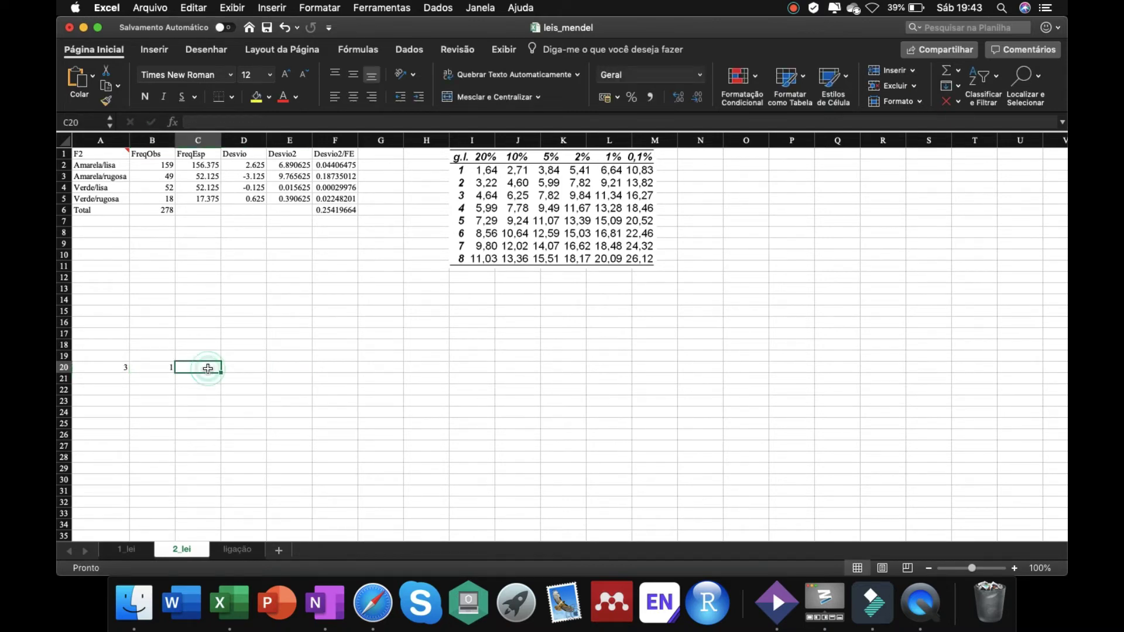
pyautogui.write('X')
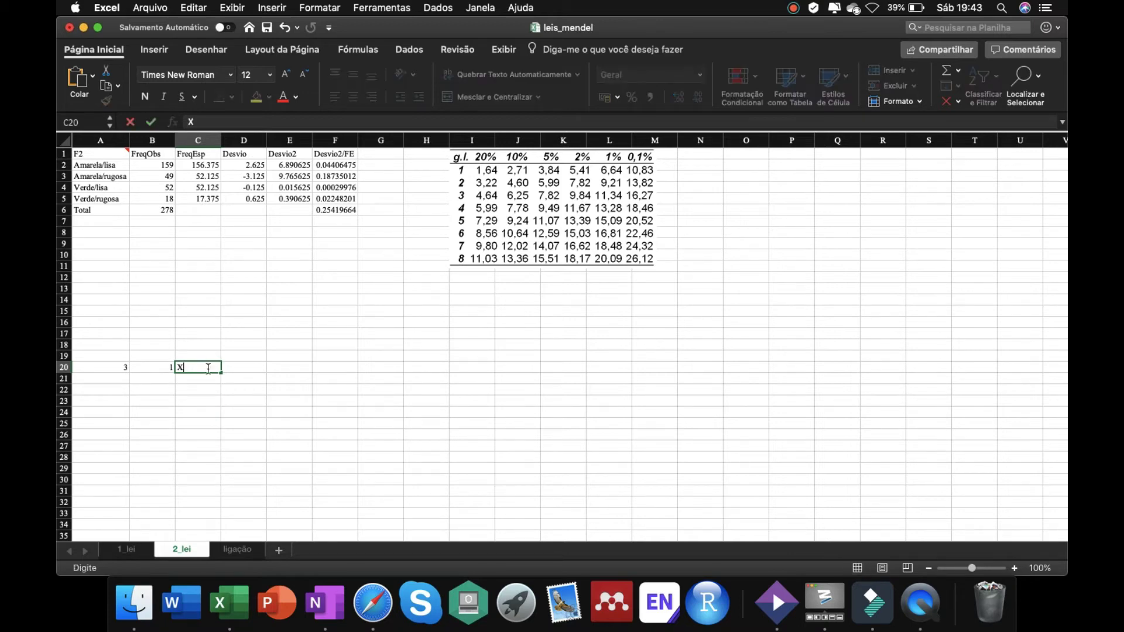
pyautogui.click(247, 366)
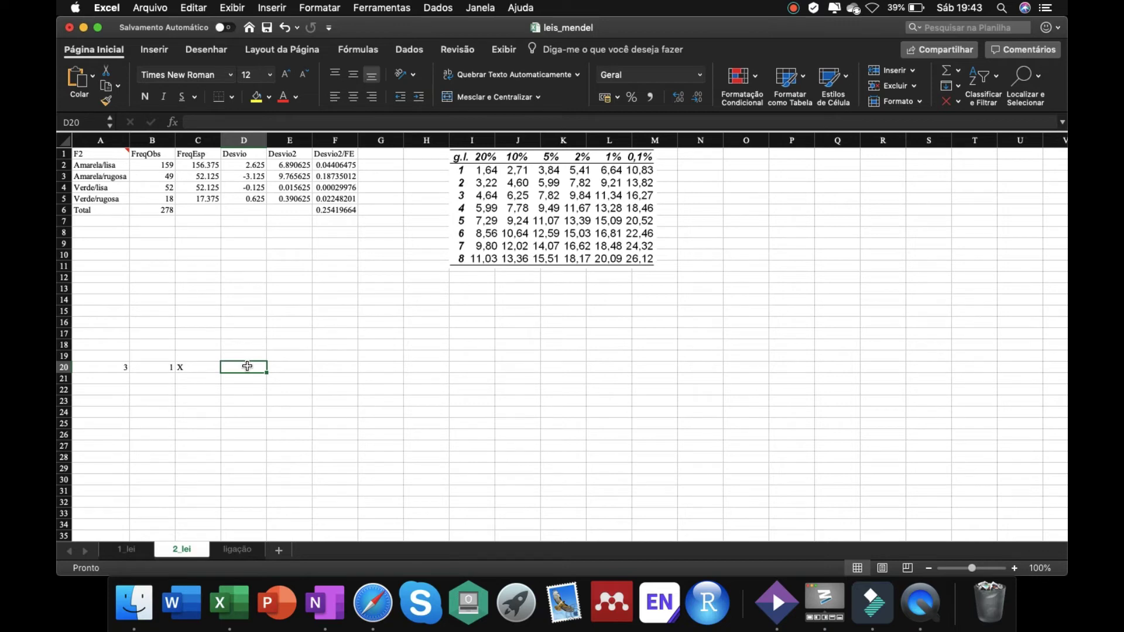
pyautogui.write('3')
pyautogui.press('BackSpace')
pyautogui.write('3')
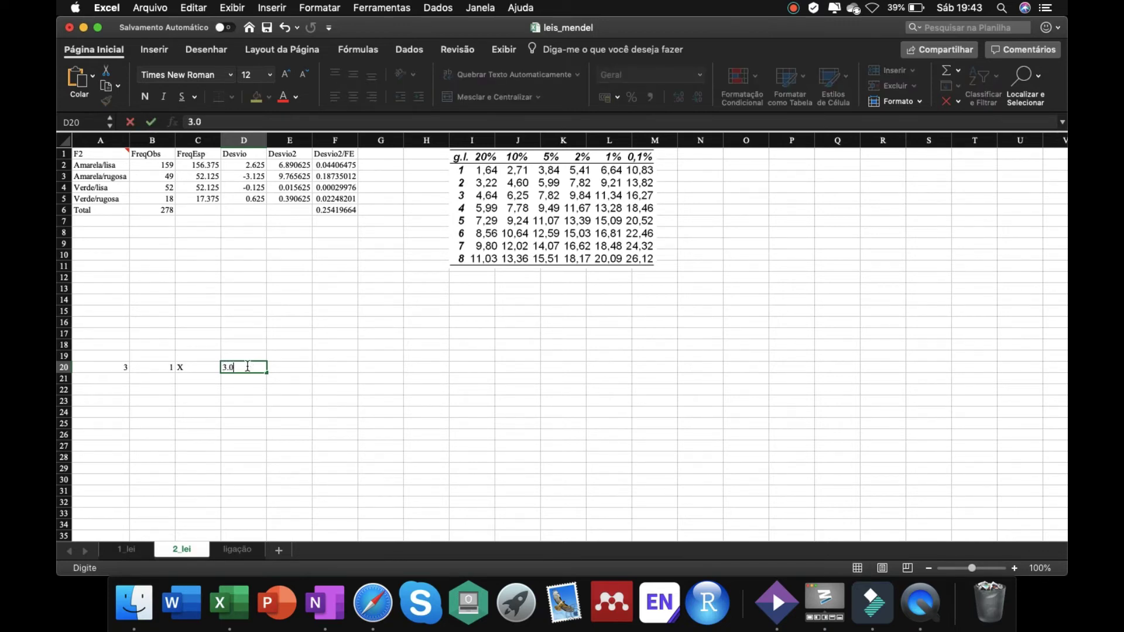
pyautogui.click(303, 368)
pyautogui.write('1.0')
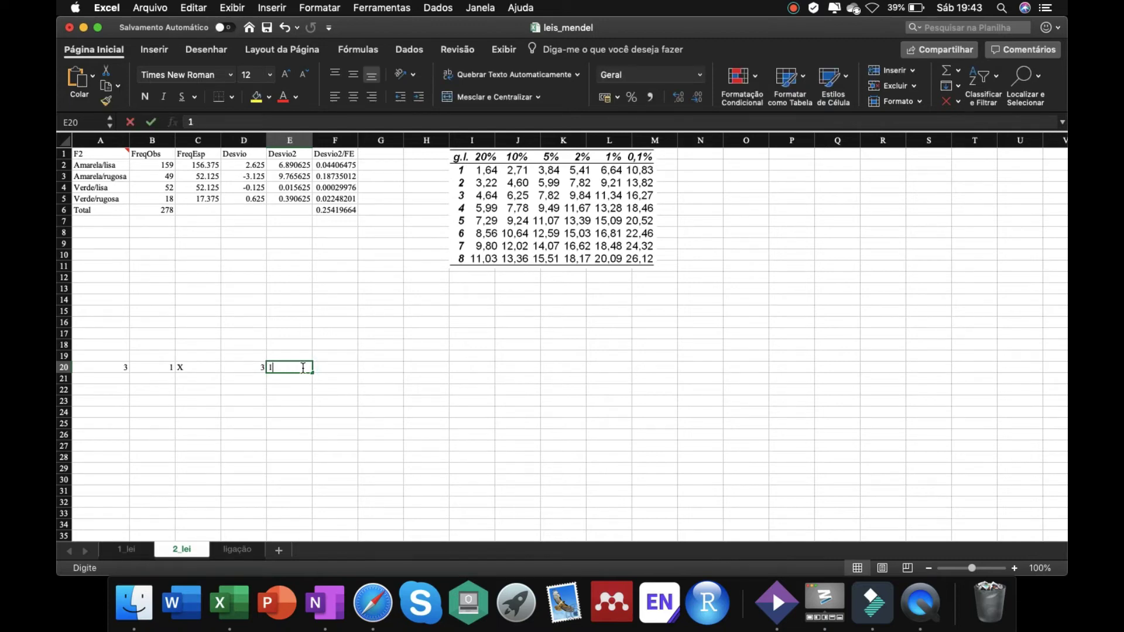
pyautogui.click(370, 363)
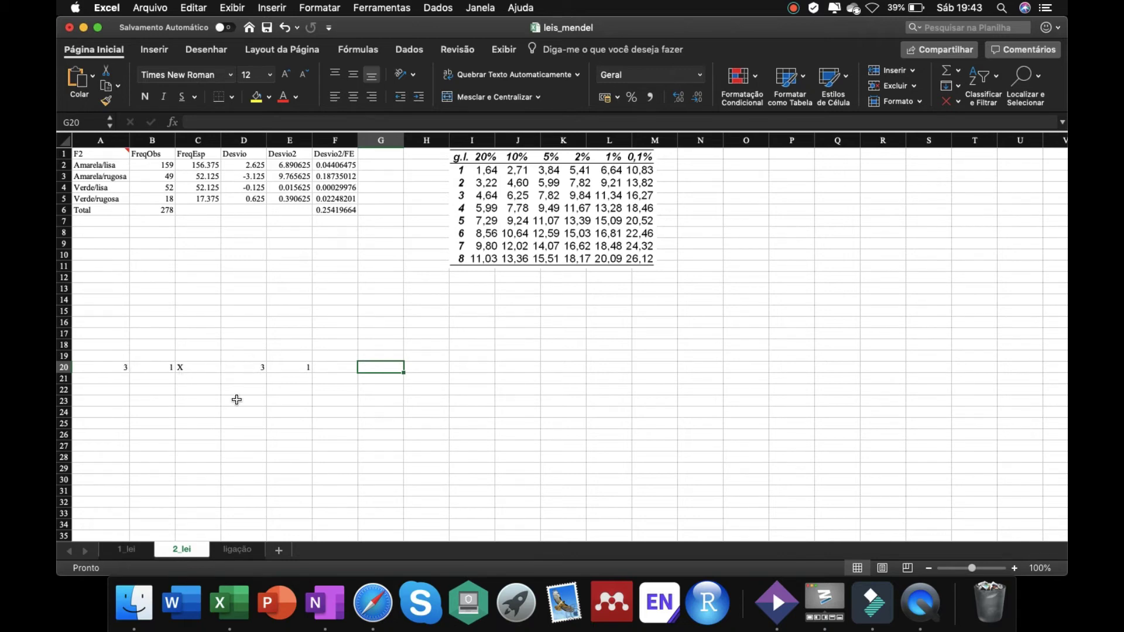
# Start the product ratio in row 22 by entering 9 in B22 and 3 in C22.
pyautogui.click(156, 391)
pyautogui.write('9')
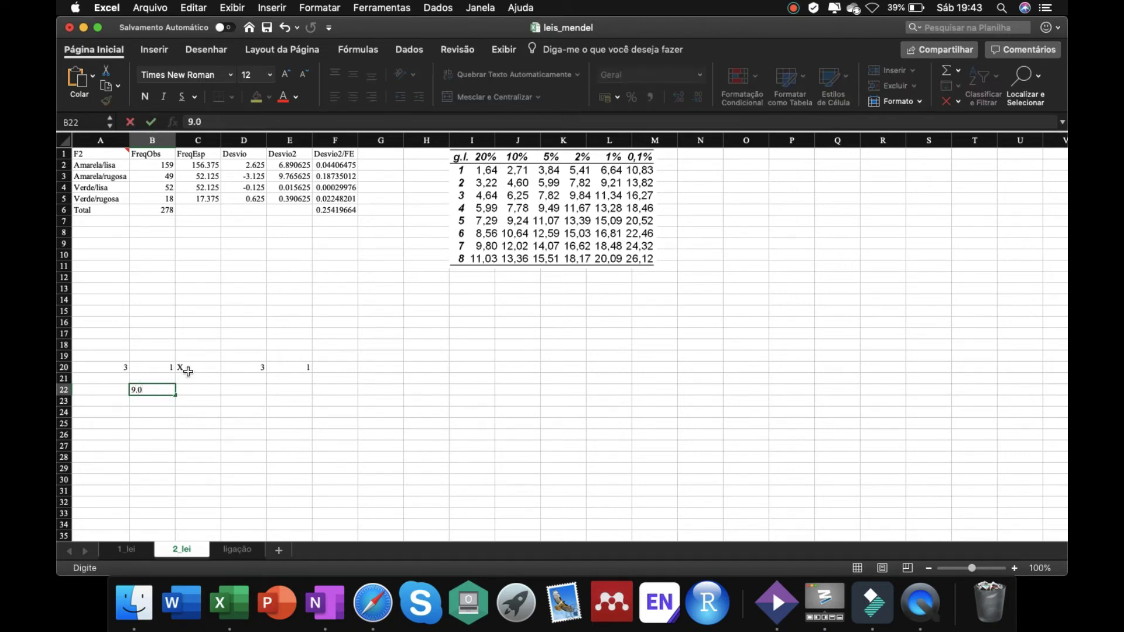
pyautogui.click(193, 347)
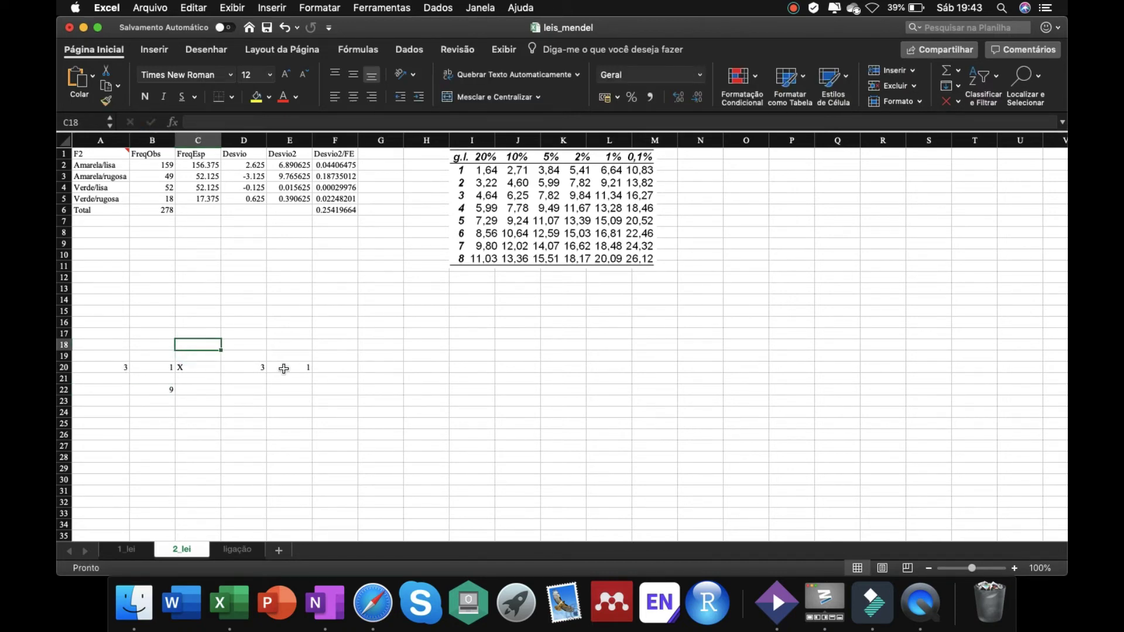
pyautogui.click(213, 388)
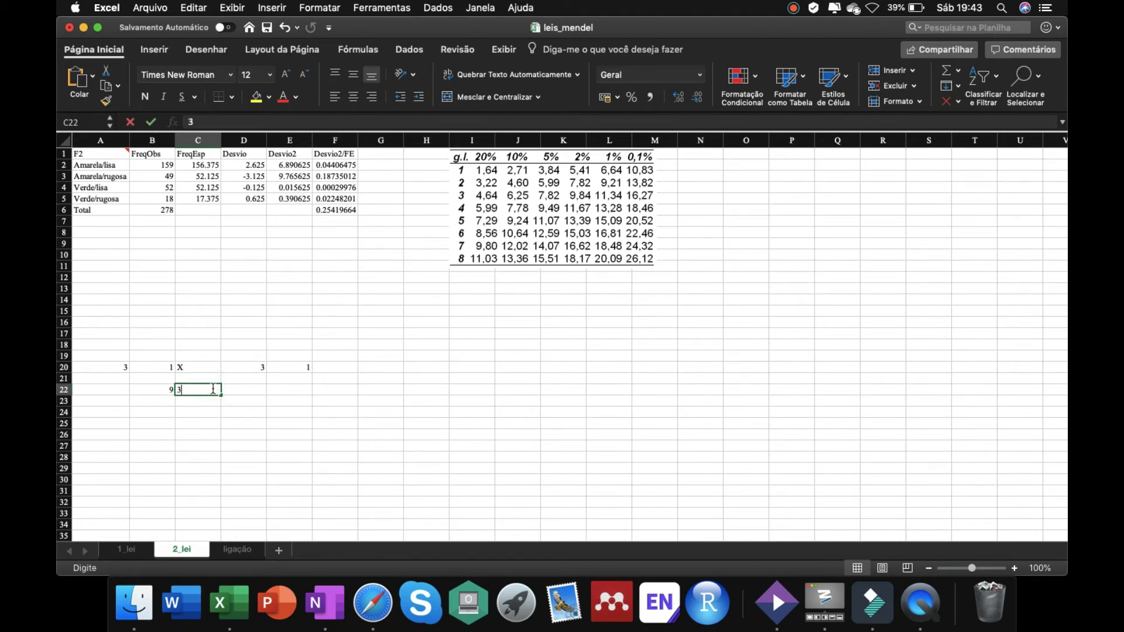
pyautogui.write('0.003')
pyautogui.click(260, 411)
pyautogui.click(215, 389)
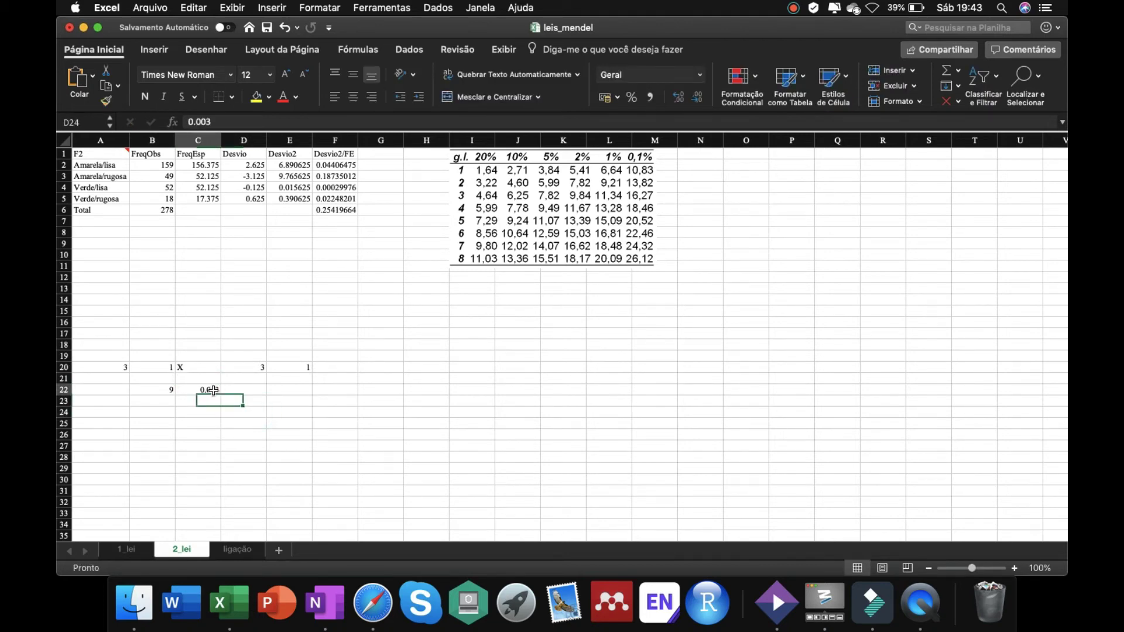
pyautogui.write('3')
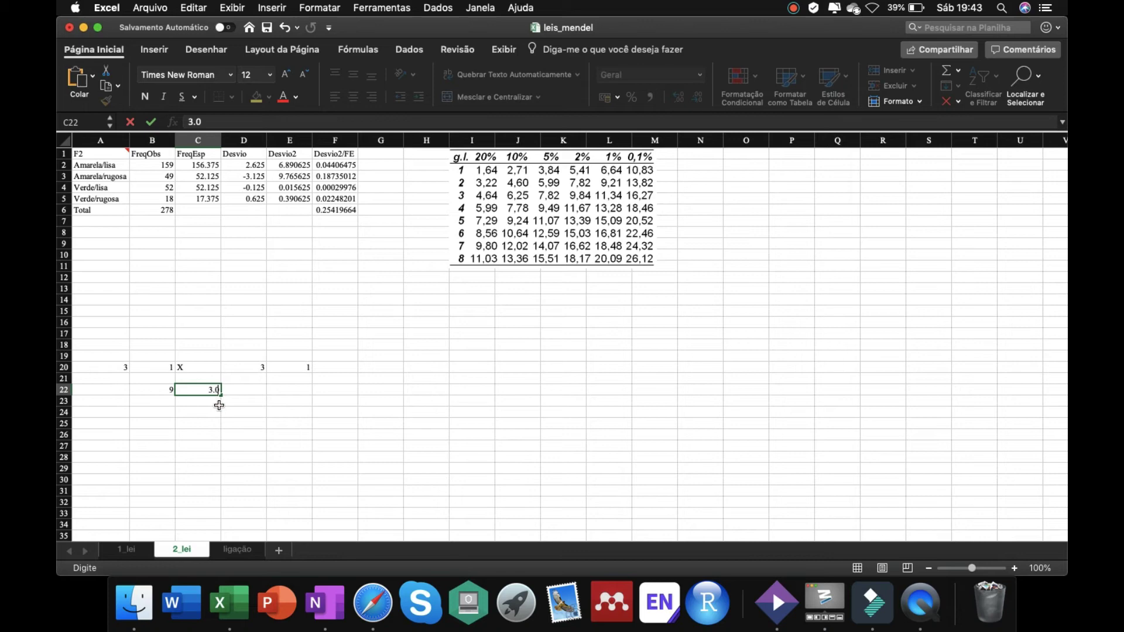
pyautogui.click(237, 412)
# Complete the 9:3:3:1 ratio in row 22 by entering 3 in D22 and 1 in E22.
pyautogui.click(253, 390)
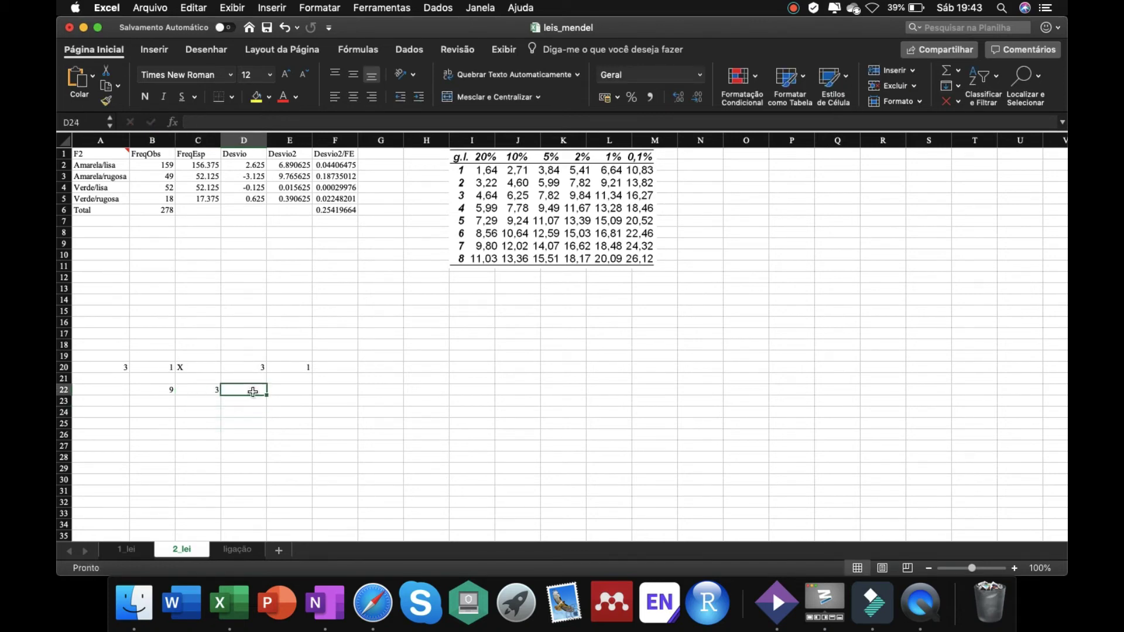
pyautogui.write('3')
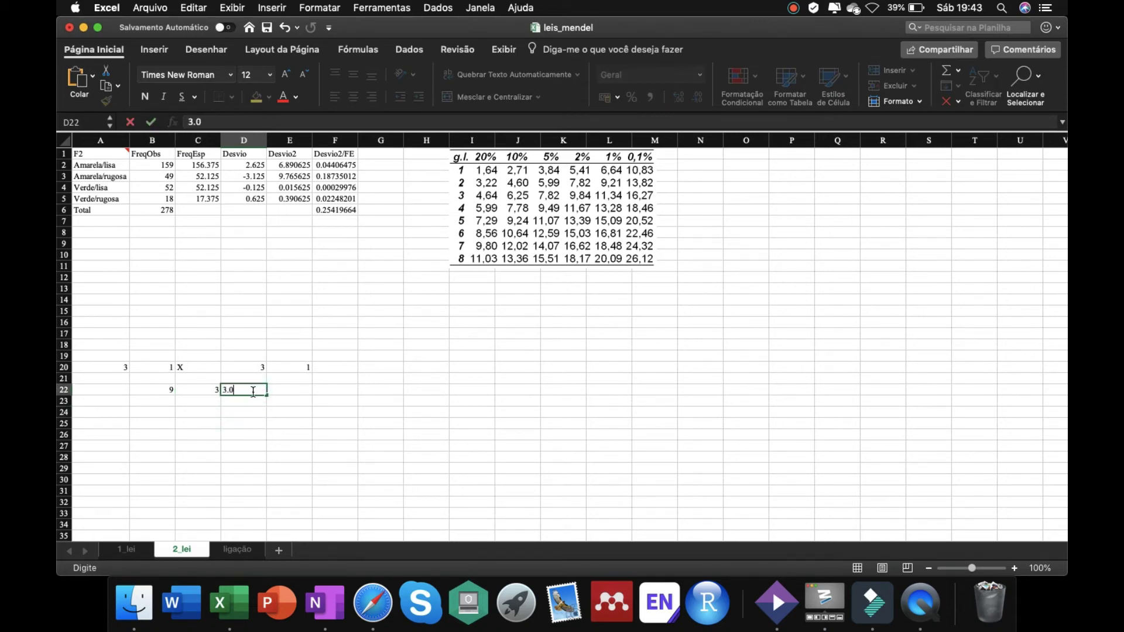
pyautogui.click(301, 423)
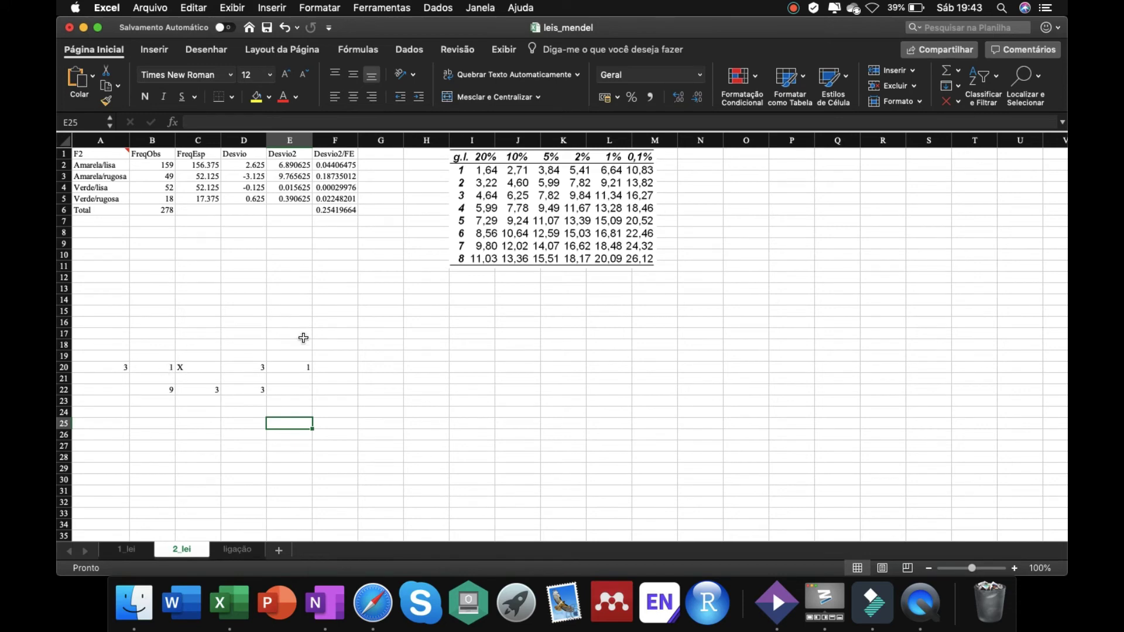
pyautogui.click(299, 390)
pyautogui.write('0.001')
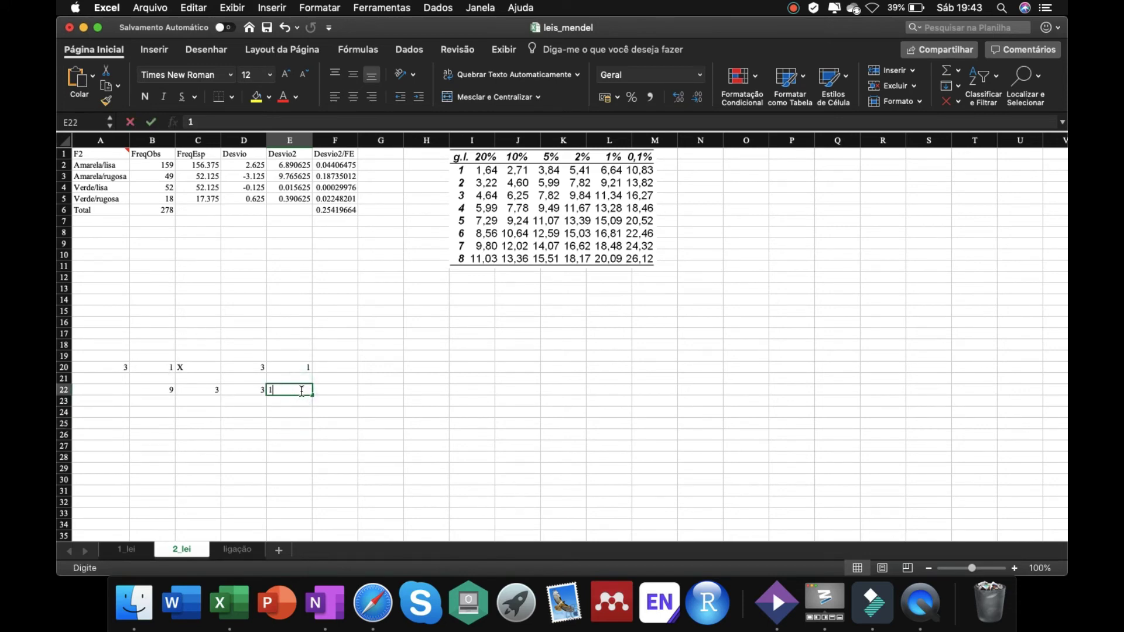
pyautogui.click(359, 420)
pyautogui.click(304, 390)
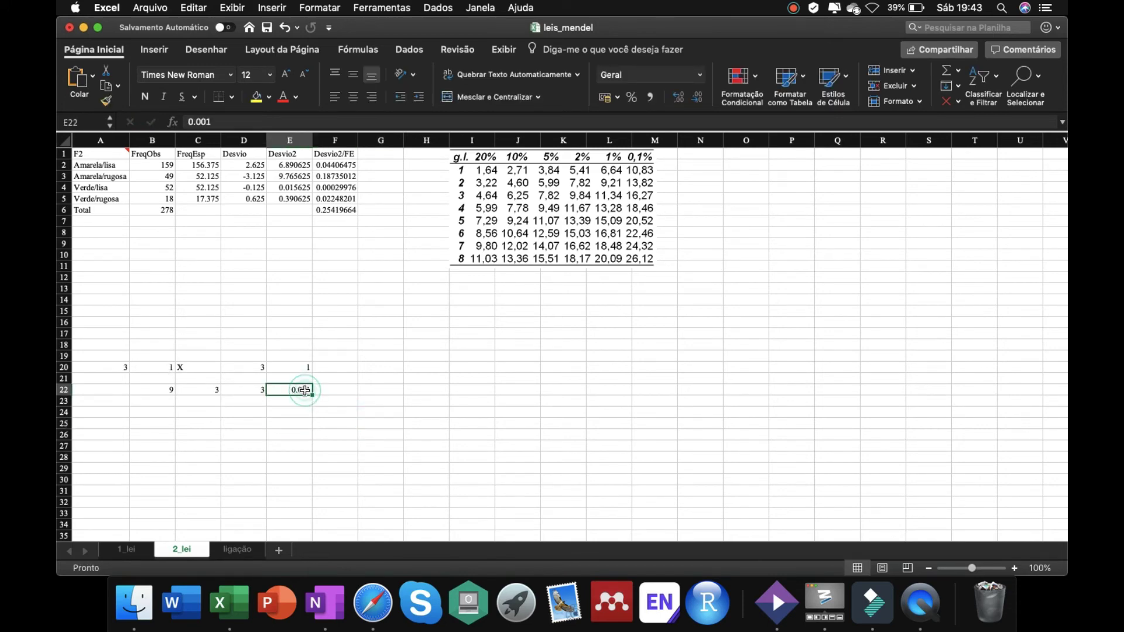
pyautogui.write('1.0')
pyautogui.click(352, 421)
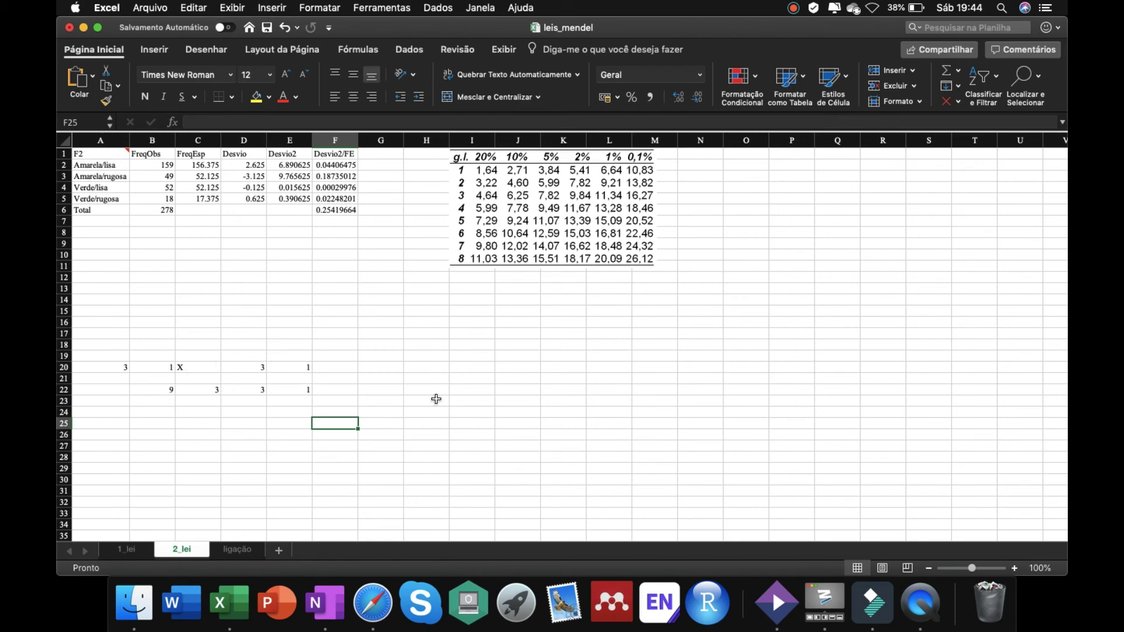
pyautogui.click(795, 9)
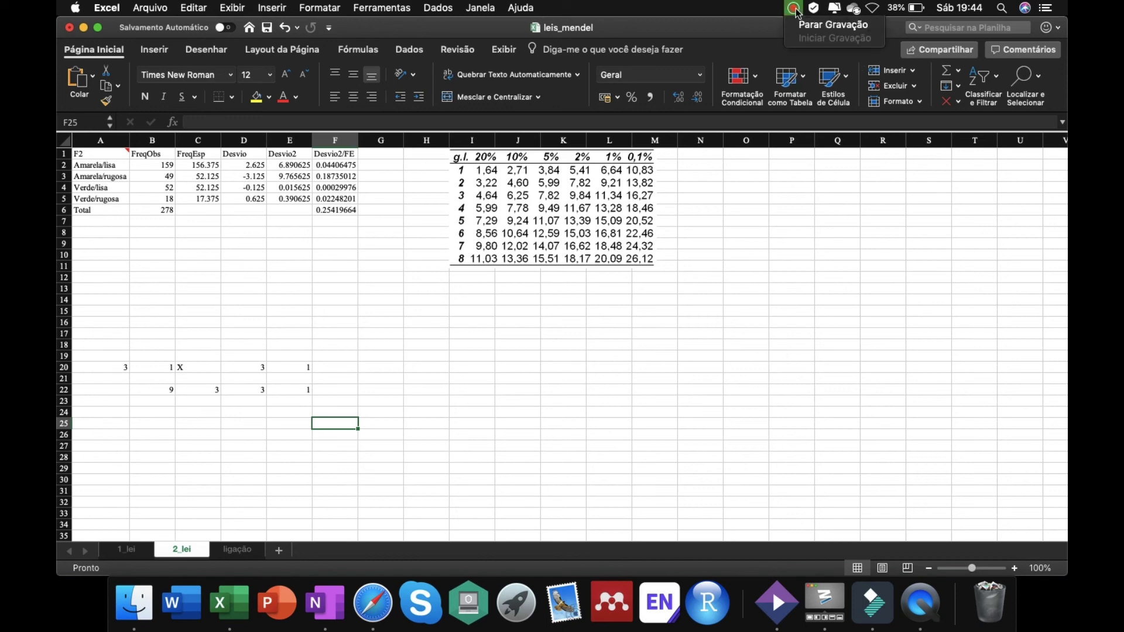